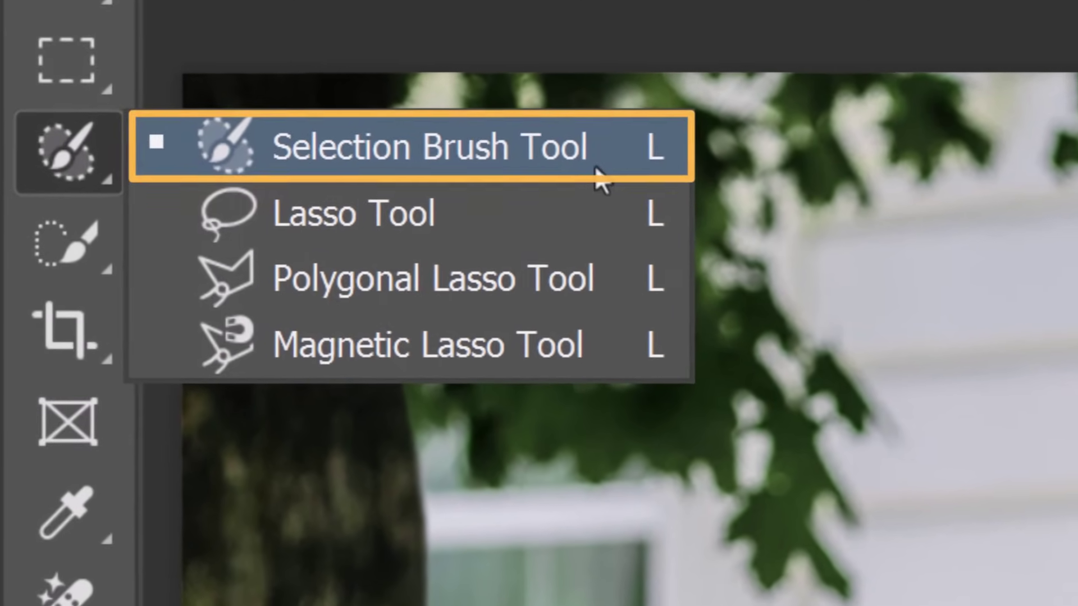
Remove the man seated on the steps by encircling him with the Selection Brush and running Generative Fill without a prompt
left_click(505, 191)
mouse_move(582, 202)
left_mouse_down()
mouse_move(524, 286)
mouse_move(528, 360)
mouse_move(606, 421)
mouse_move(628, 296)
left_mouse_up()
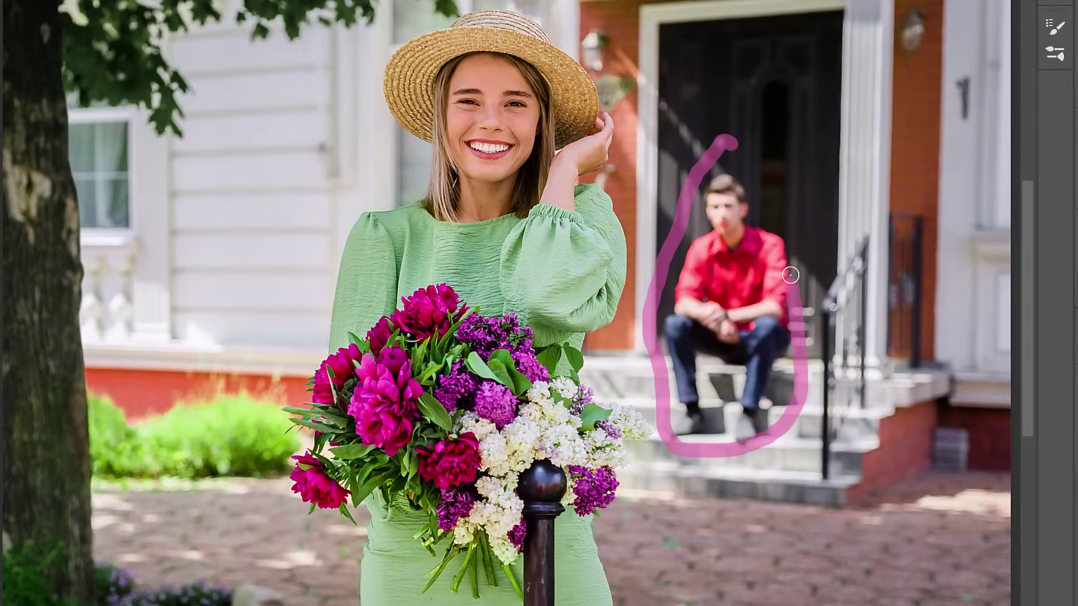
left_click_drag(790, 275, 751, 139)
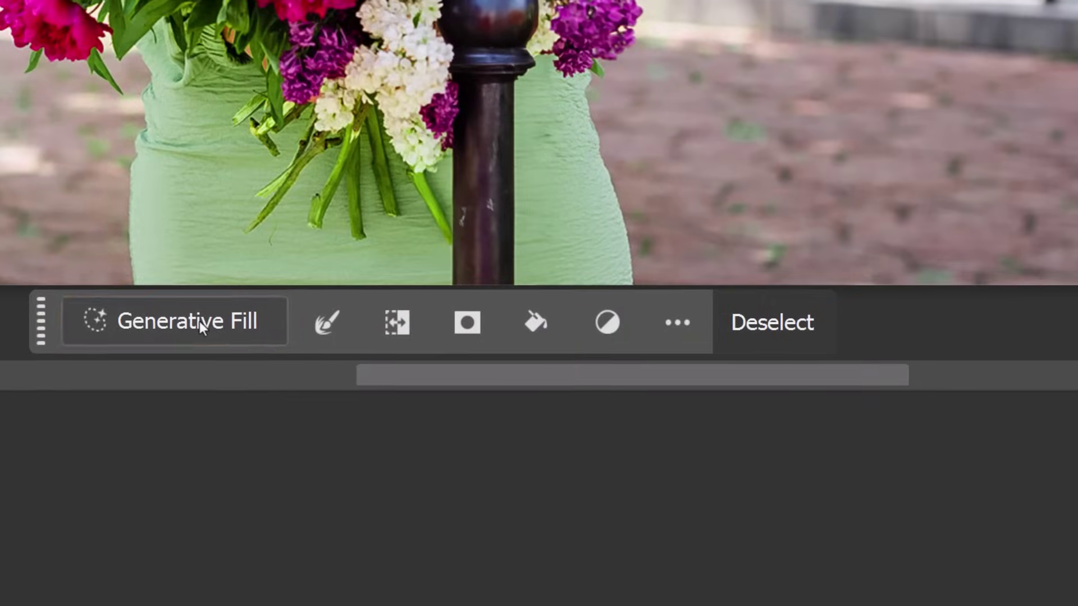
left_click(345, 580)
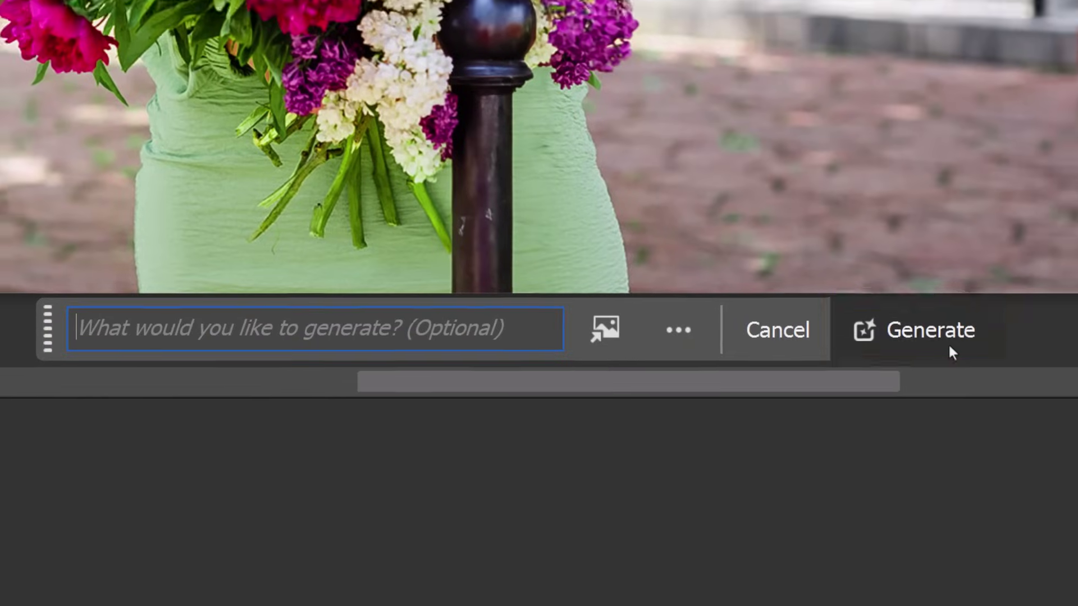
left_click(949, 348)
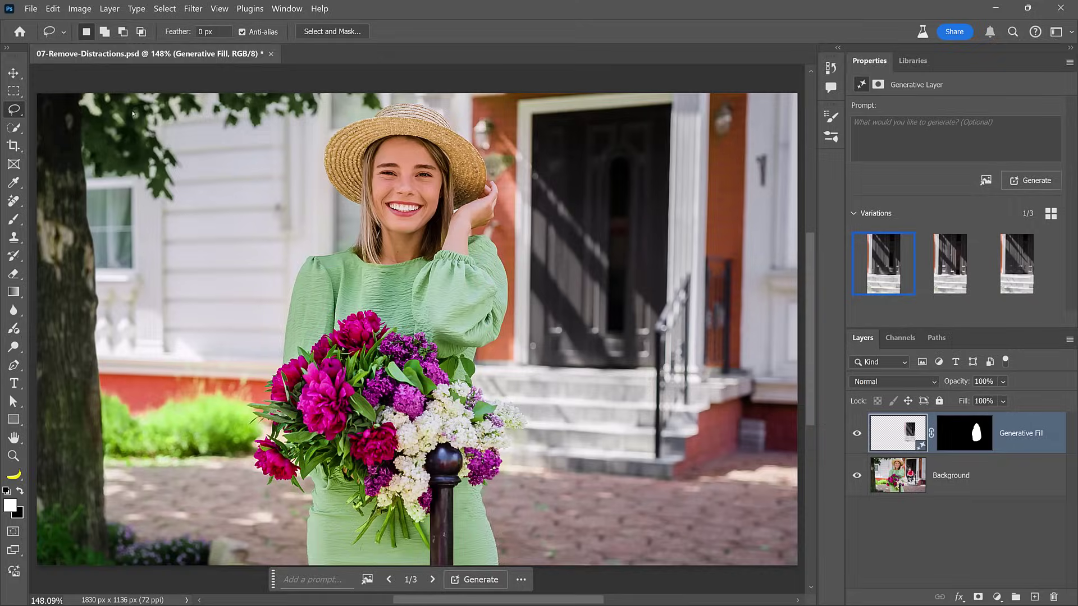
Remove the dark post in front of the bouquet by painting over it with the Selection Brush and running Generative Fill without a prompt
key("shift+l")
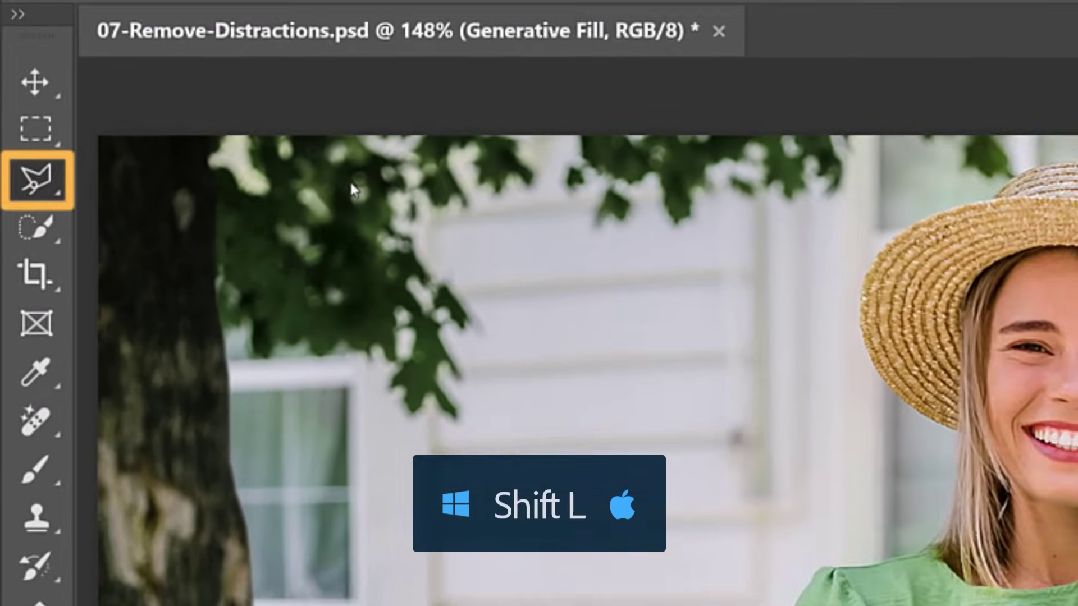
key("shift+l")
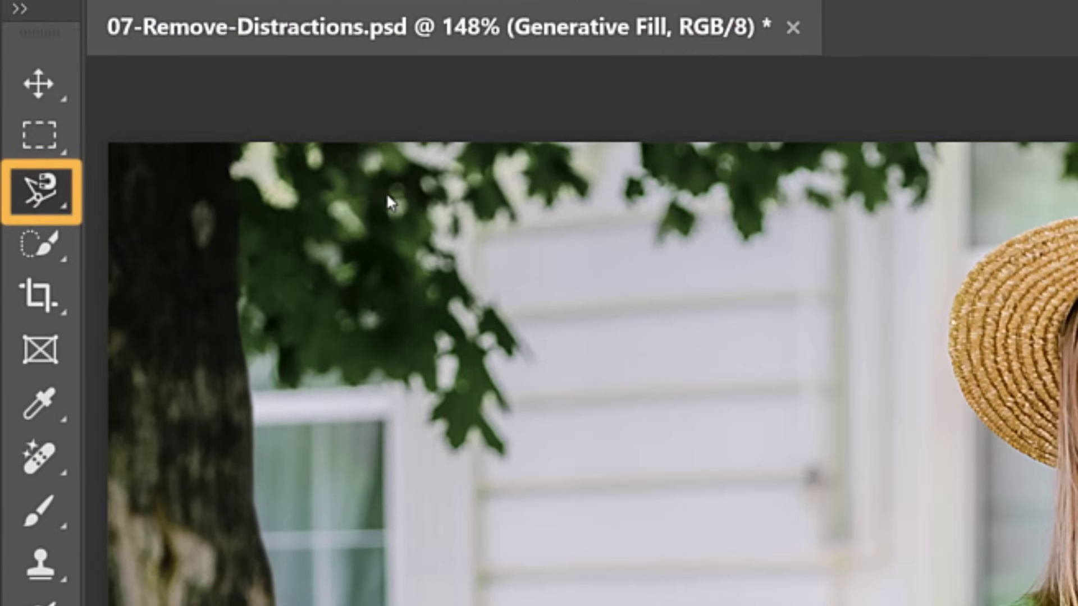
key("shift+l")
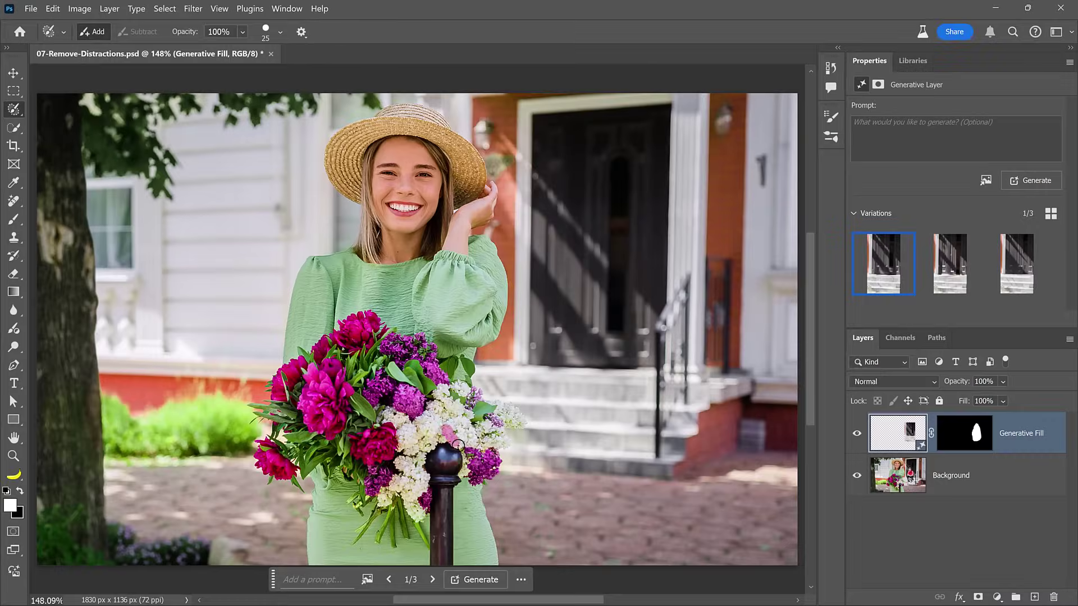
mouse_move(458, 445)
left_mouse_down()
mouse_move(459, 508)
mouse_move(441, 553)
mouse_move(446, 433)
left_mouse_up()
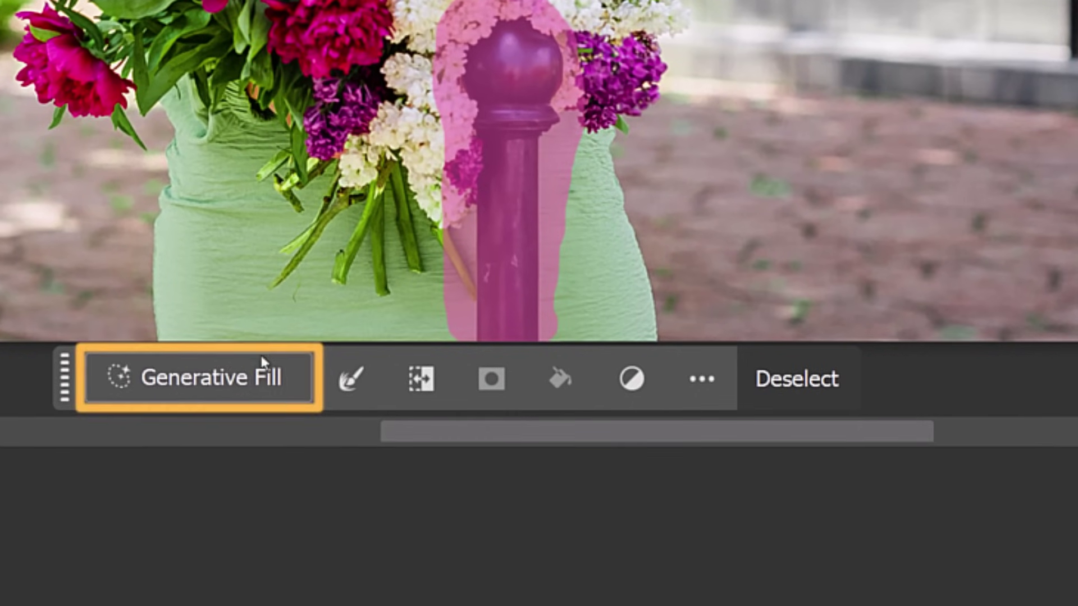
left_click(345, 553)
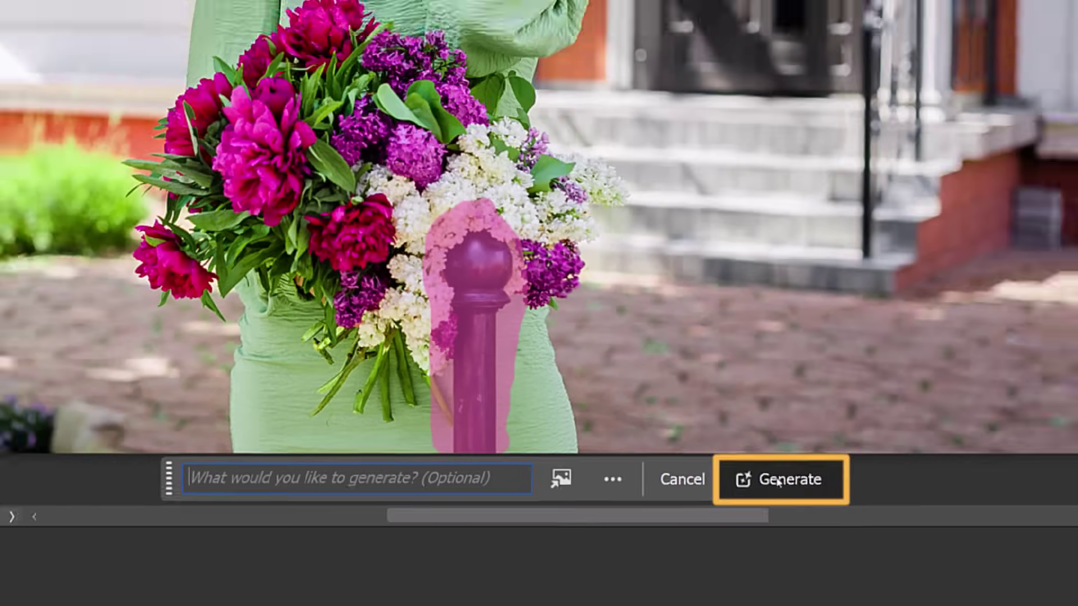
left_click(954, 379)
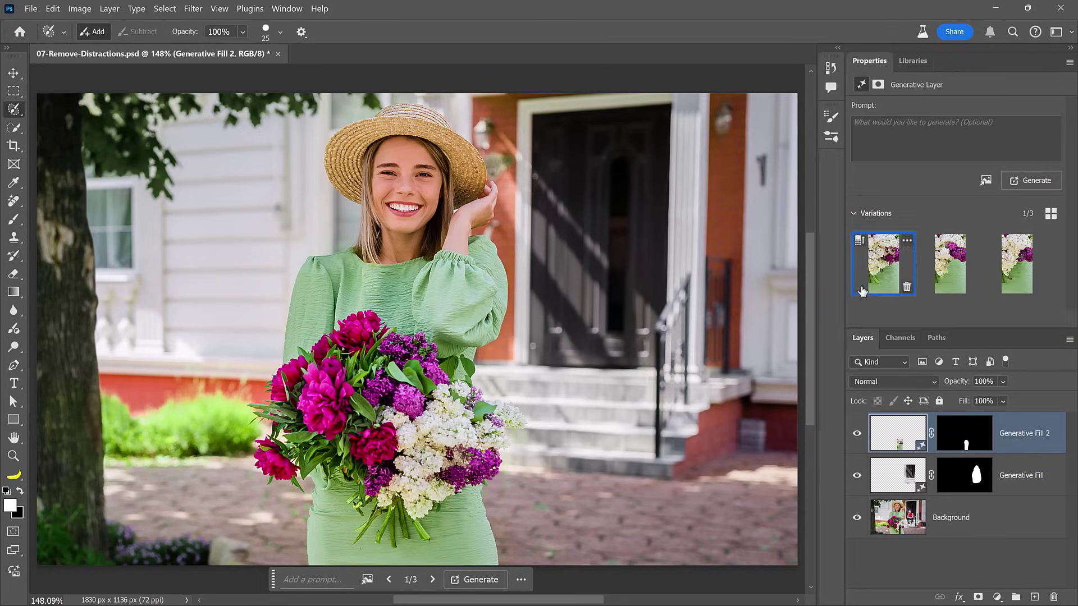
Compare the second and third generated variations of the post removal
left_click(943, 276)
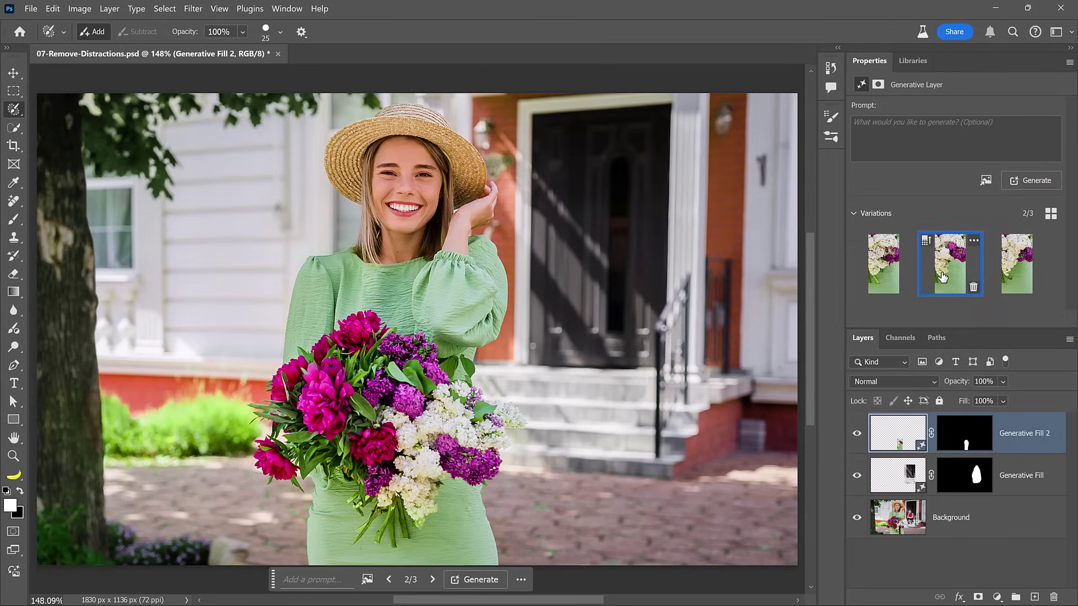
left_click(1017, 271)
mouse_move(892, 271)
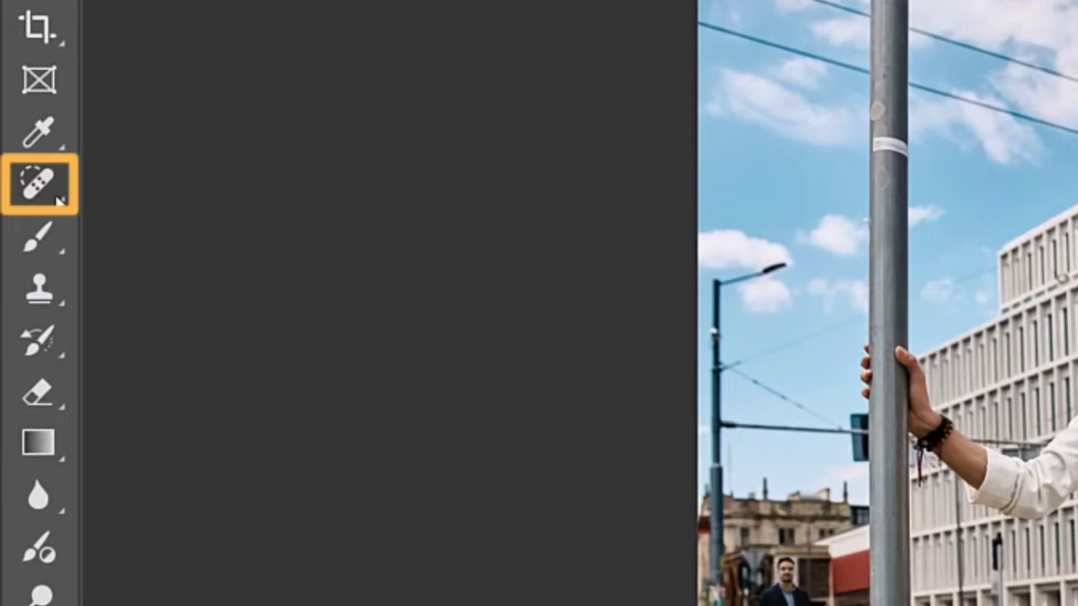
Add a new layer and use the Remove tool to erase the orange traffic post between the pole and the woman
right_click(15, 204)
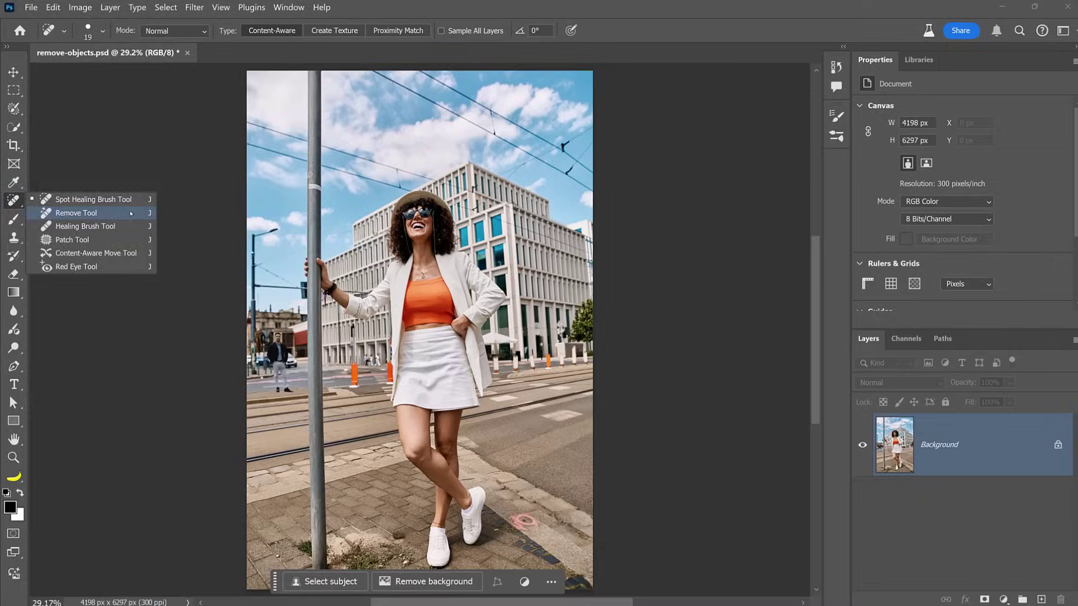
left_click(510, 213)
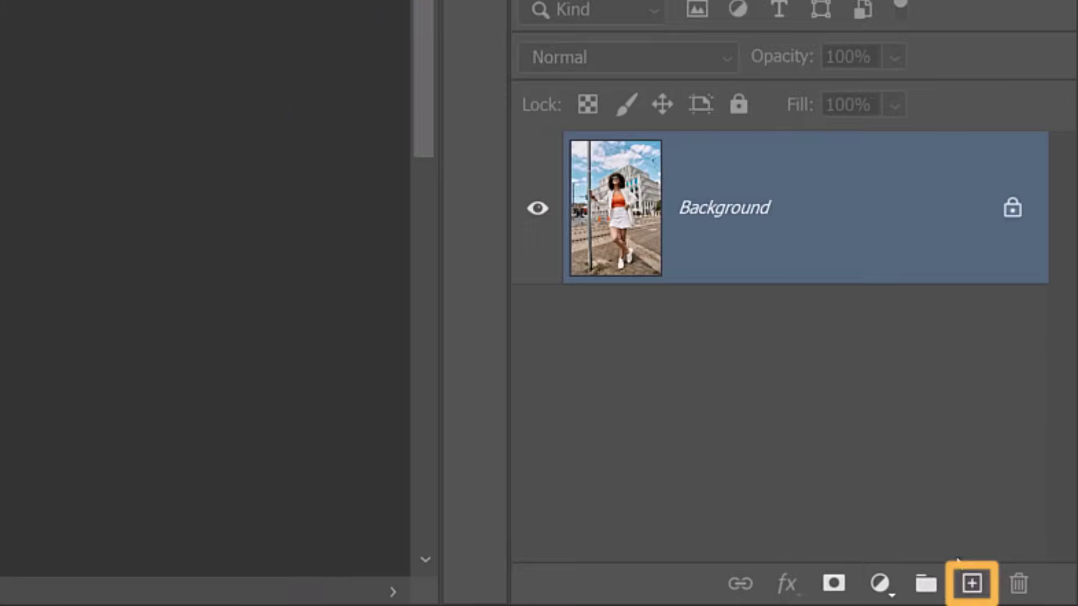
left_click(1034, 597)
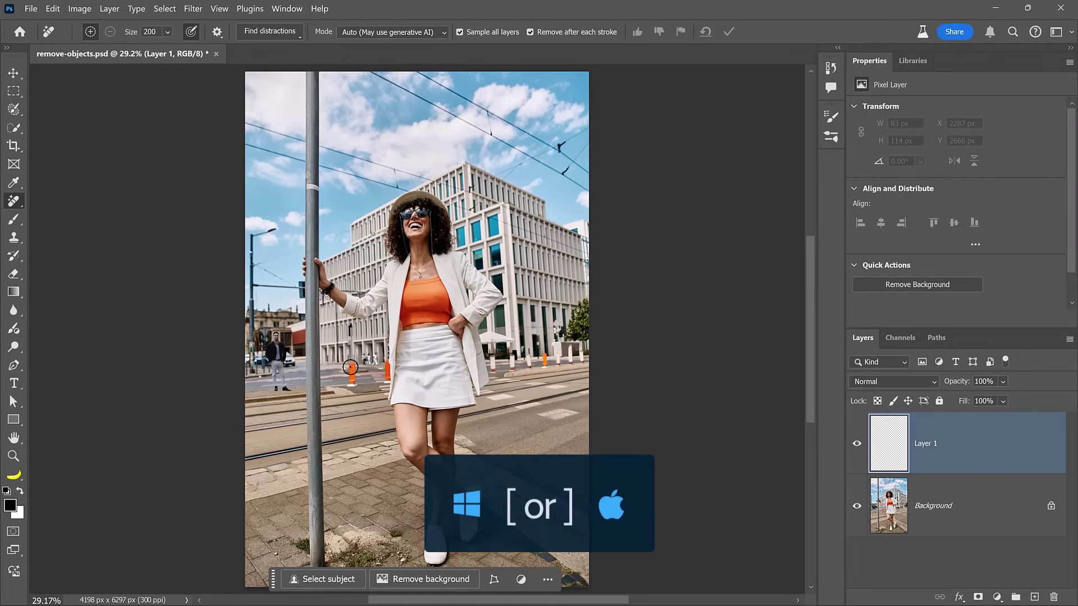
key("bracketright")
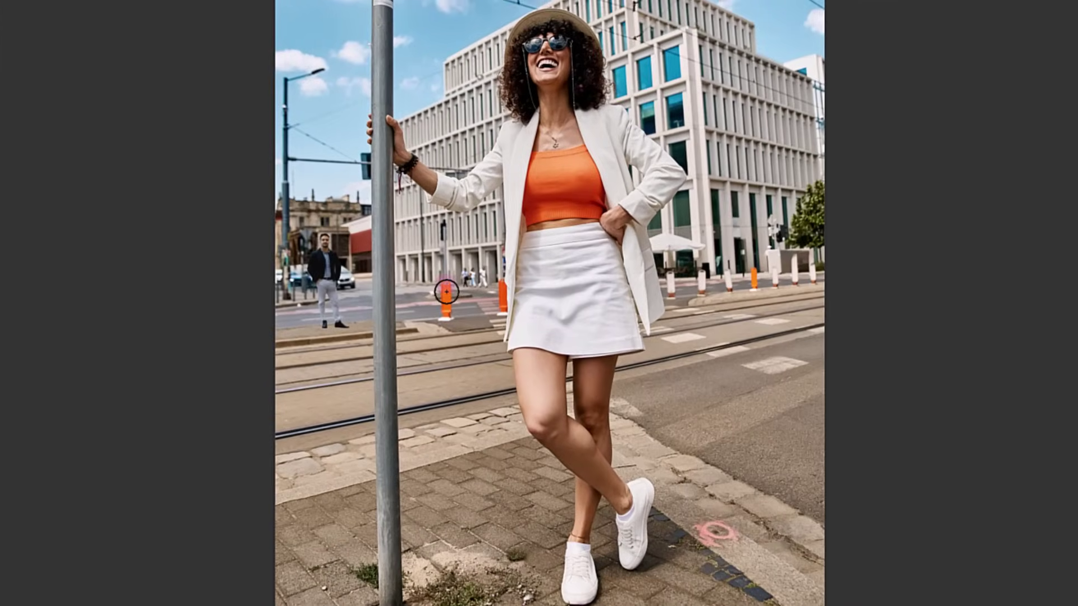
left_click_drag(352, 353, 352, 364)
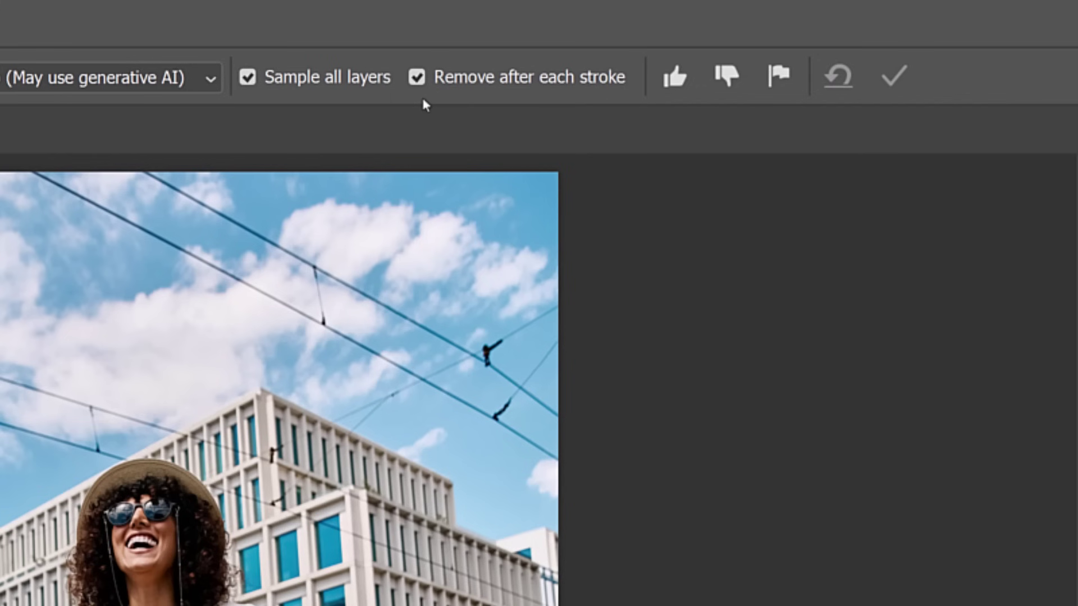
Turn off removal after each stroke and remove the remaining cone and the row of bollards in one pass
left_click(417, 77)
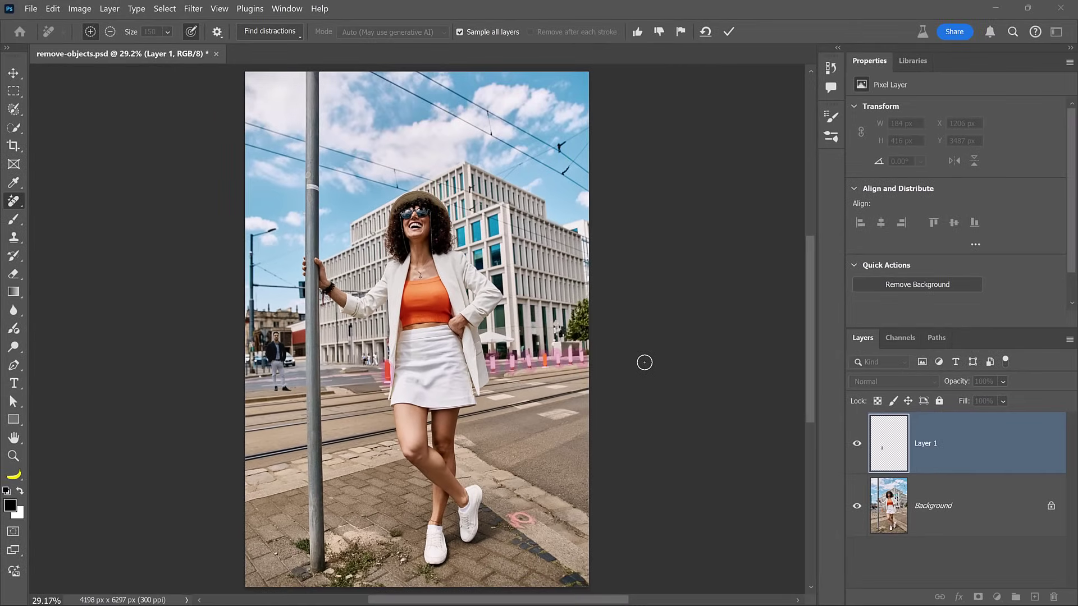
key("Return")
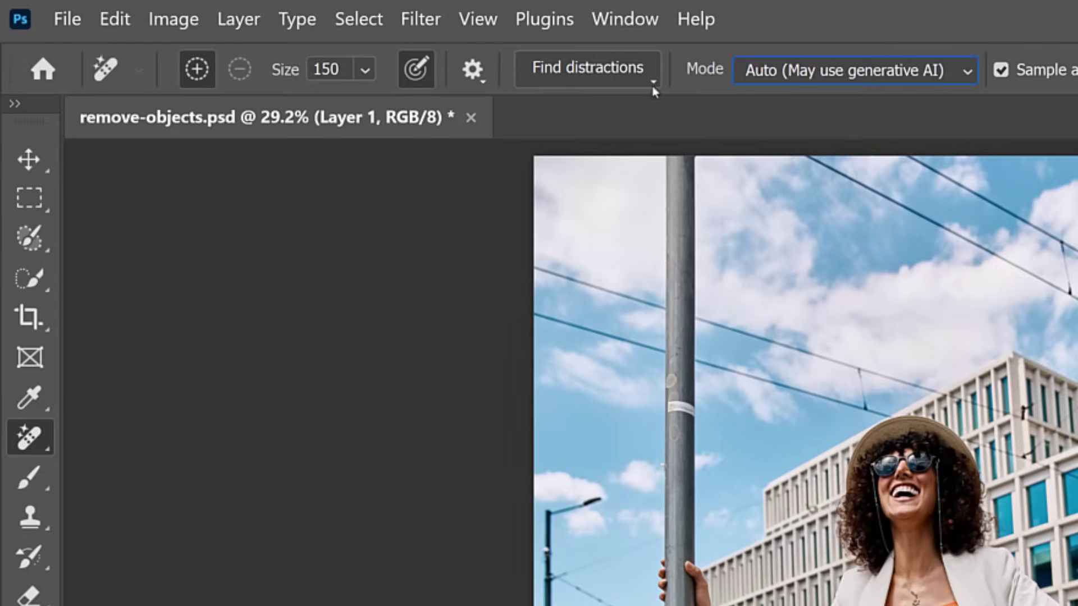
Remove the wires and cables from the photo with Find distractions and compare before and after by toggling the visibility of Layer 1
left_click(653, 84)
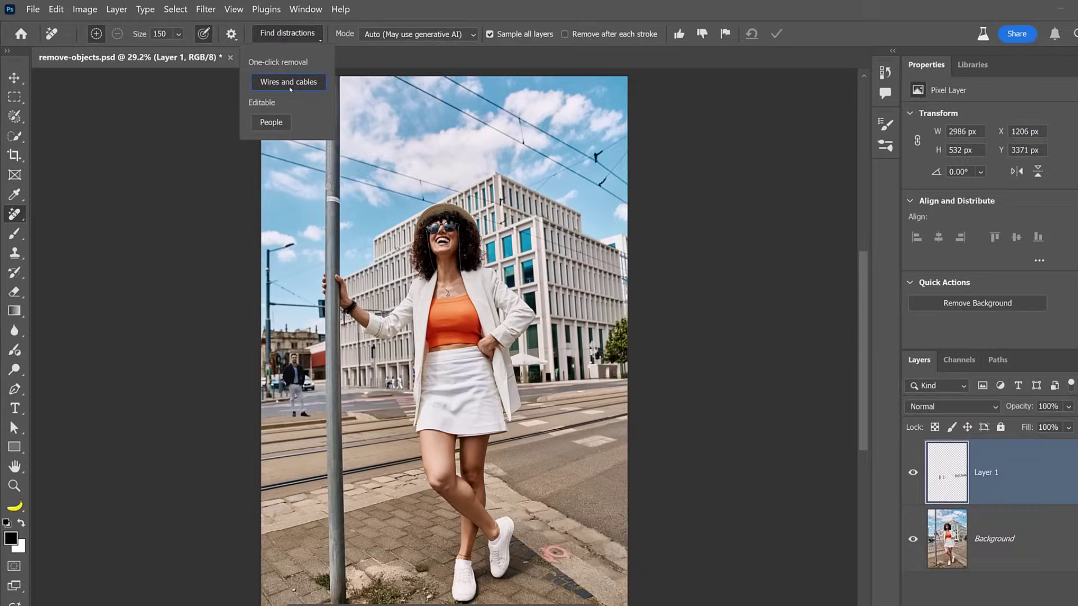
left_click(290, 87)
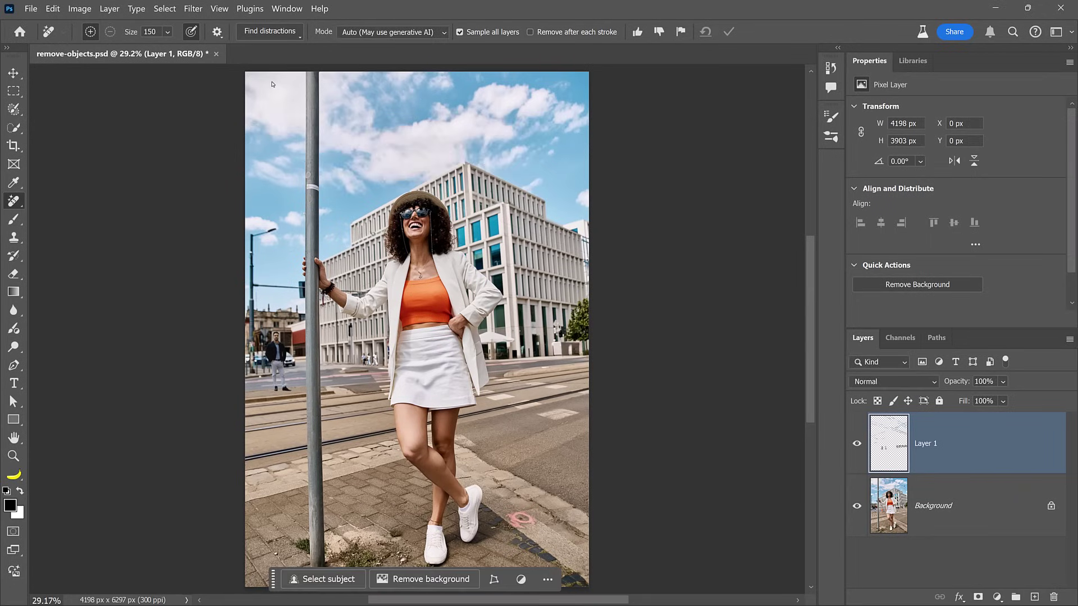
left_click(857, 446)
left_click(857, 446)
left_click(857, 446)
left_click(857, 446)
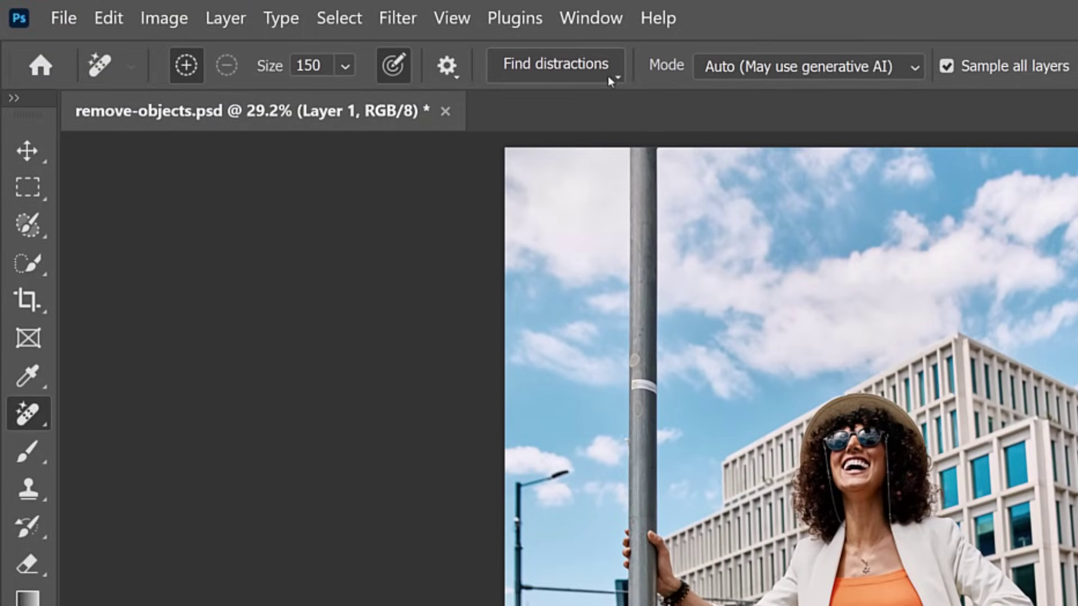
Detect the background people with Find distractions and remove them
left_click(611, 76)
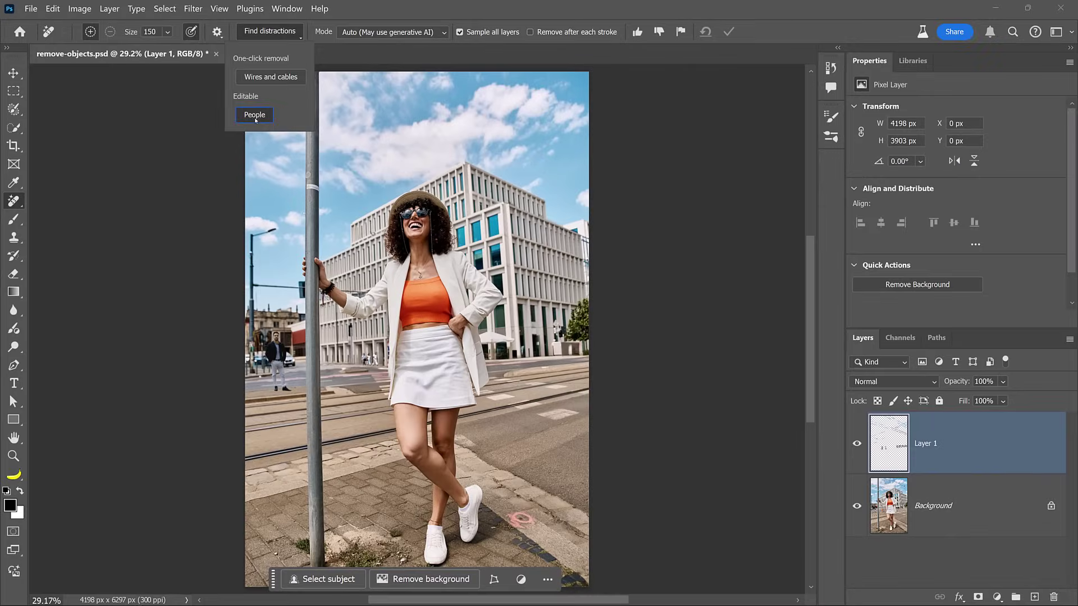
left_click(524, 237)
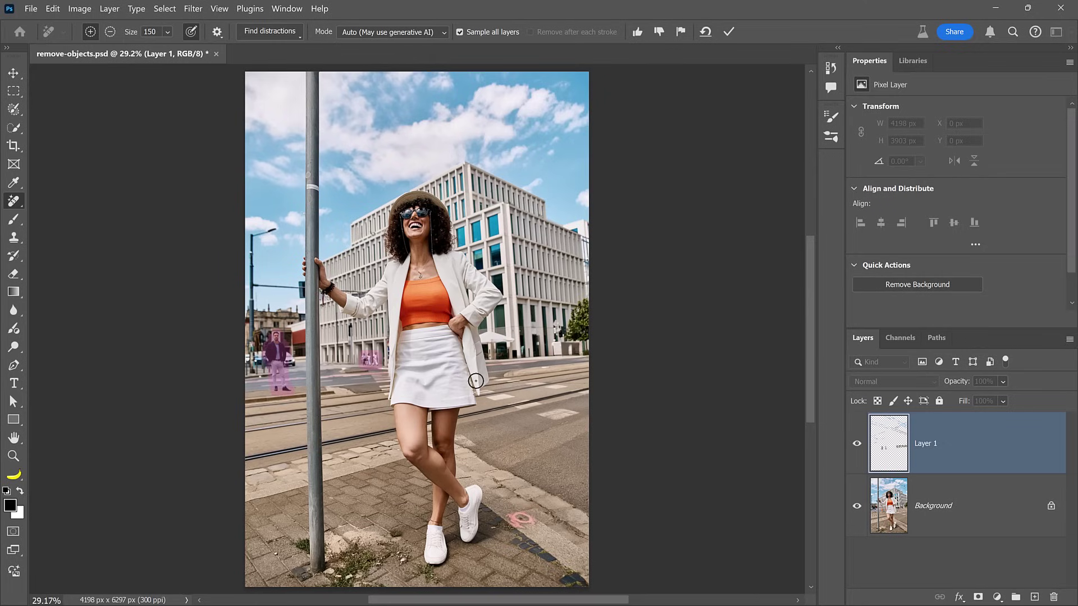
key("Return")
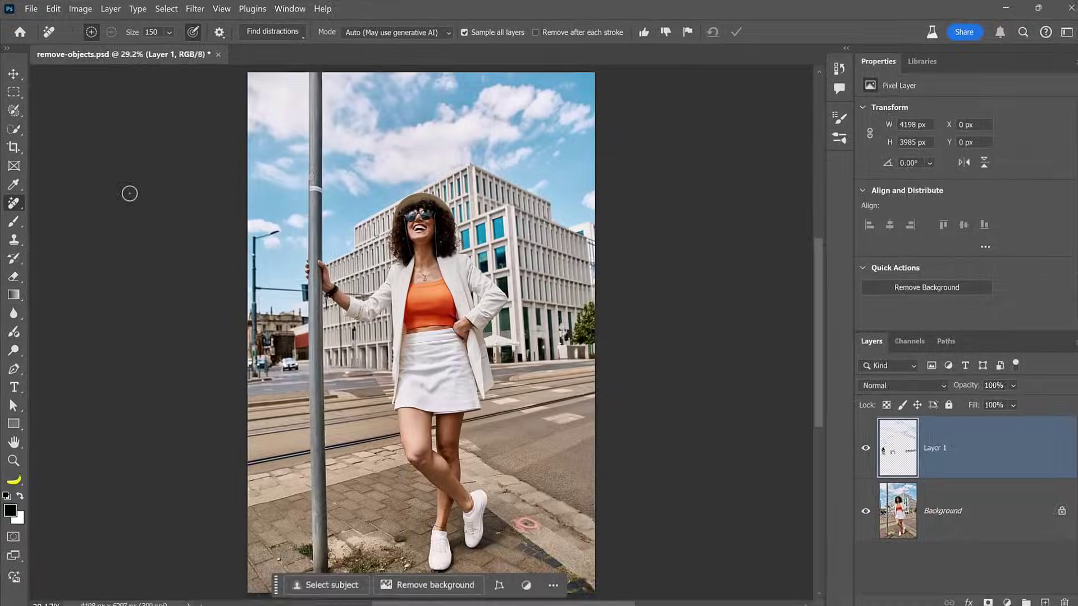
Remove the street lamp and cars behind the pole with the Selection Brush and a promptless Generative Fill, keeping the second variation
left_click(13, 110)
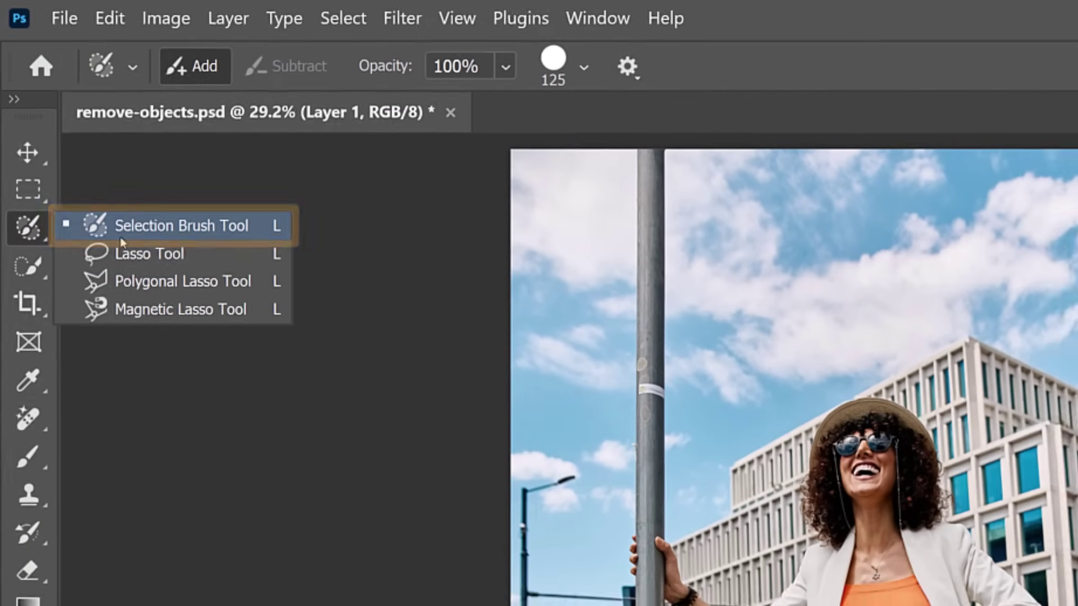
left_click(125, 247)
left_click_drag(600, 492, 549, 506)
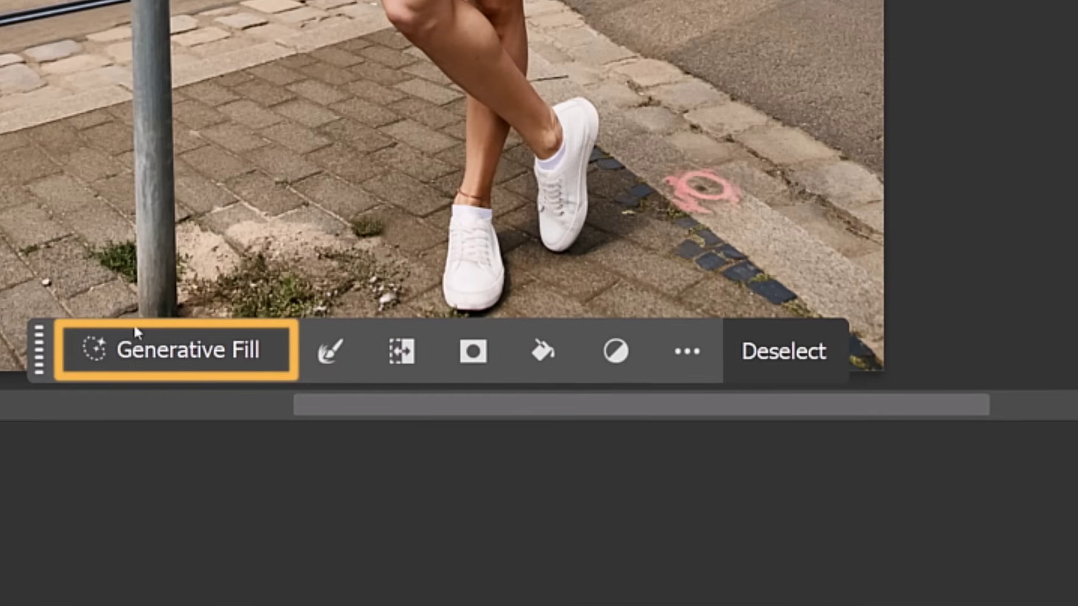
left_click(307, 579)
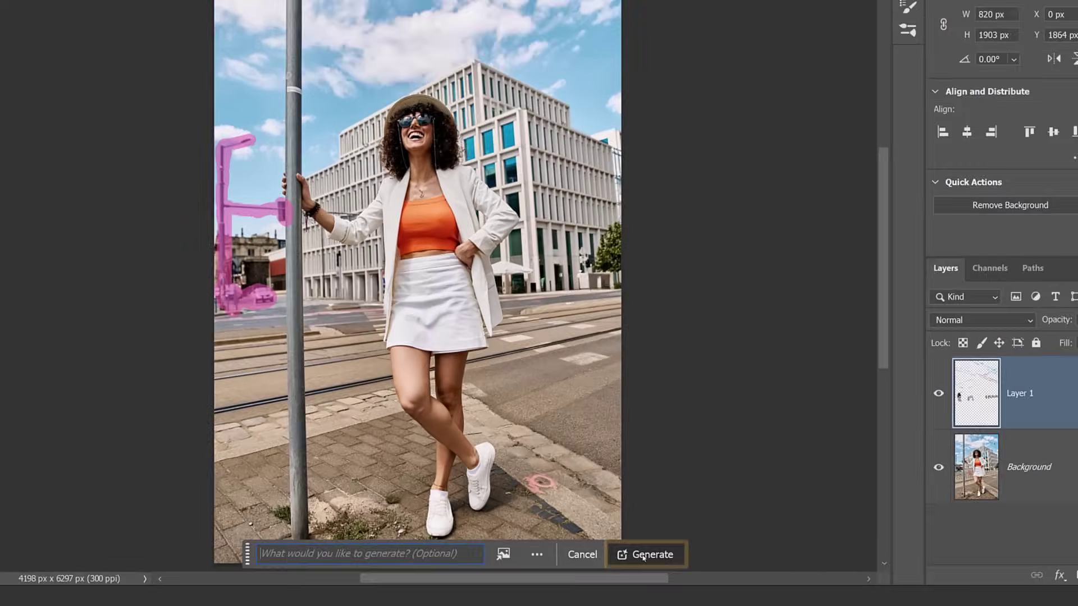
left_click(887, 386)
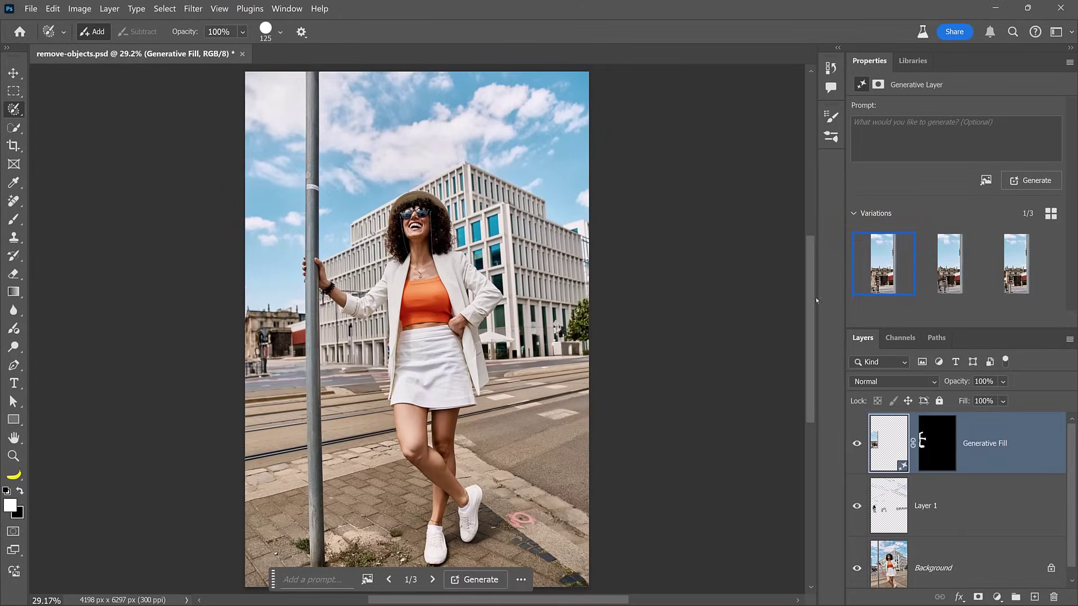
left_click(946, 266)
left_click(994, 273)
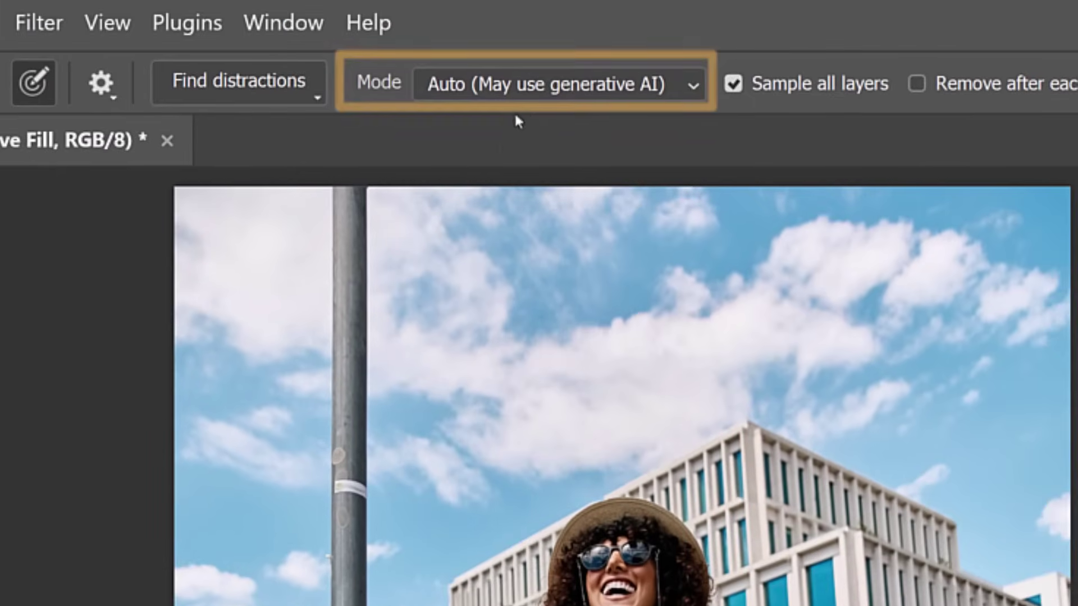
Set the Remove tool's mode to Generative AI off and make Layer 1 the active layer for retouching the feet
left_click(527, 90)
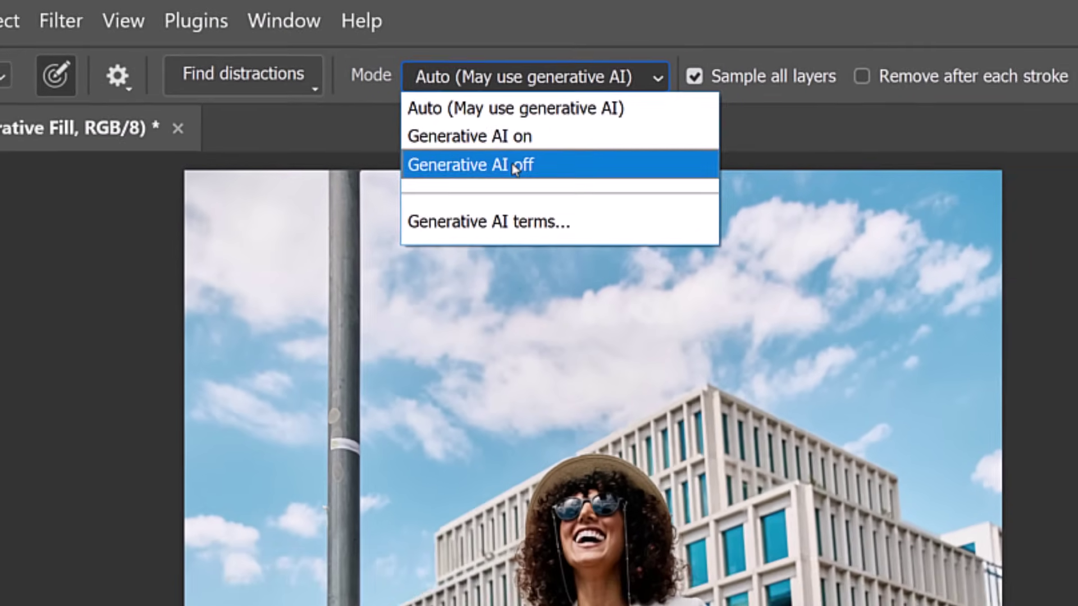
left_click(536, 186)
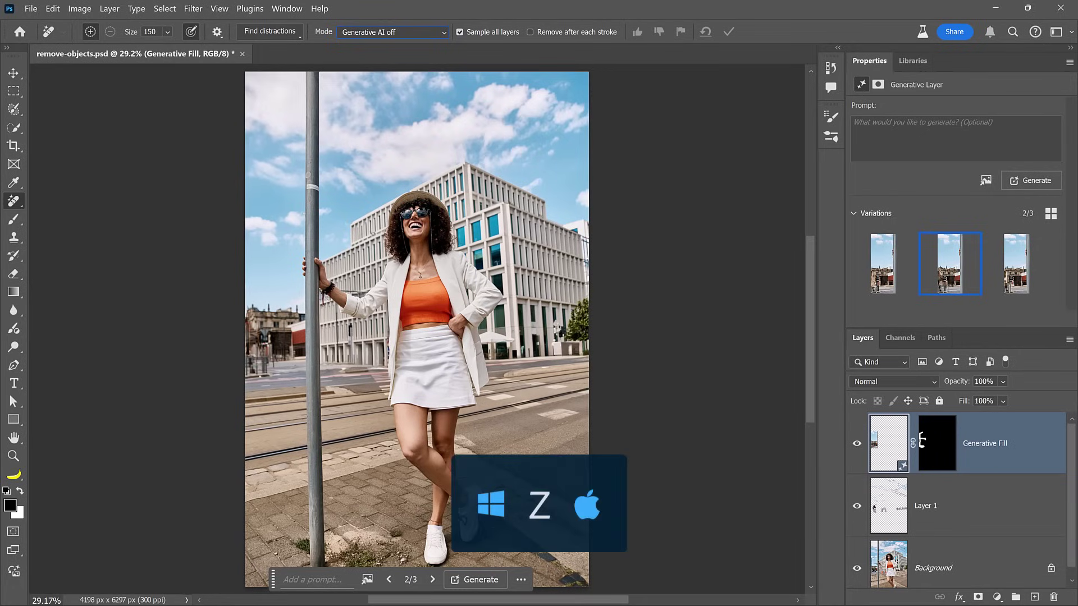
key("z")
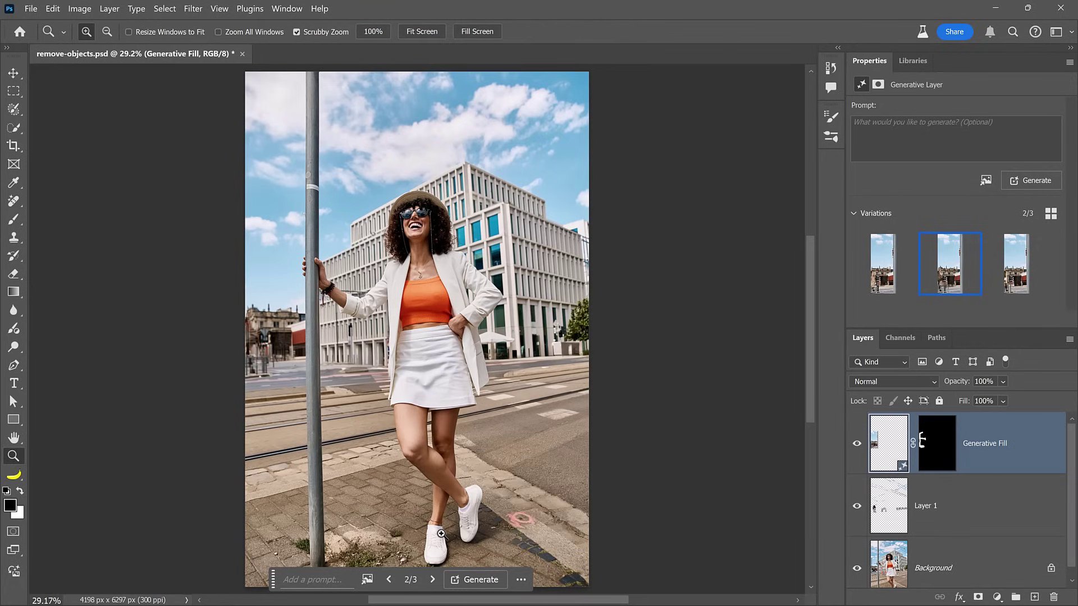
left_click_drag(441, 533, 442, 534)
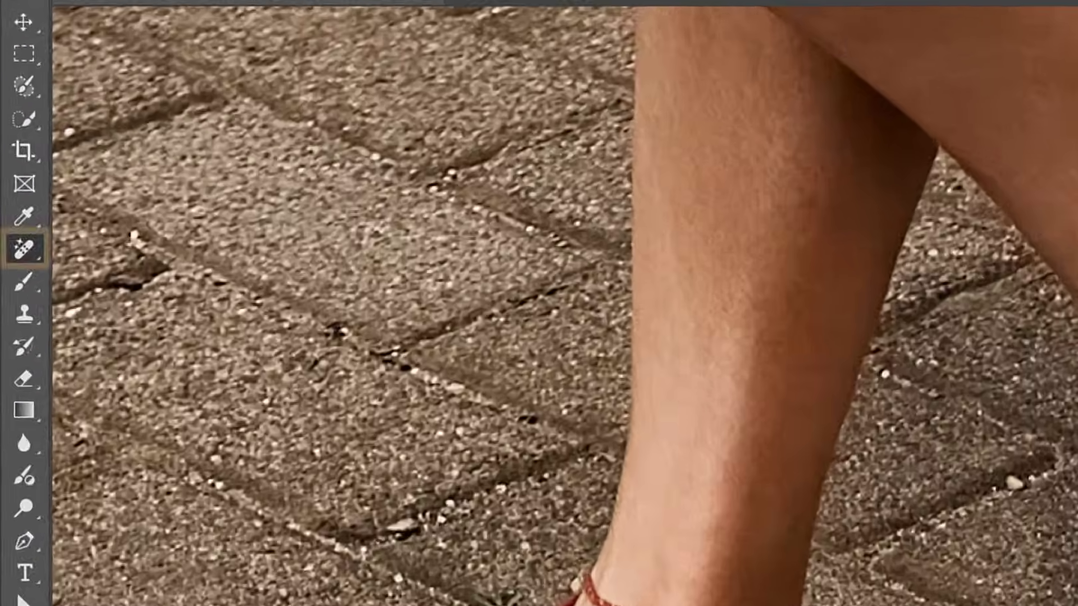
key("j")
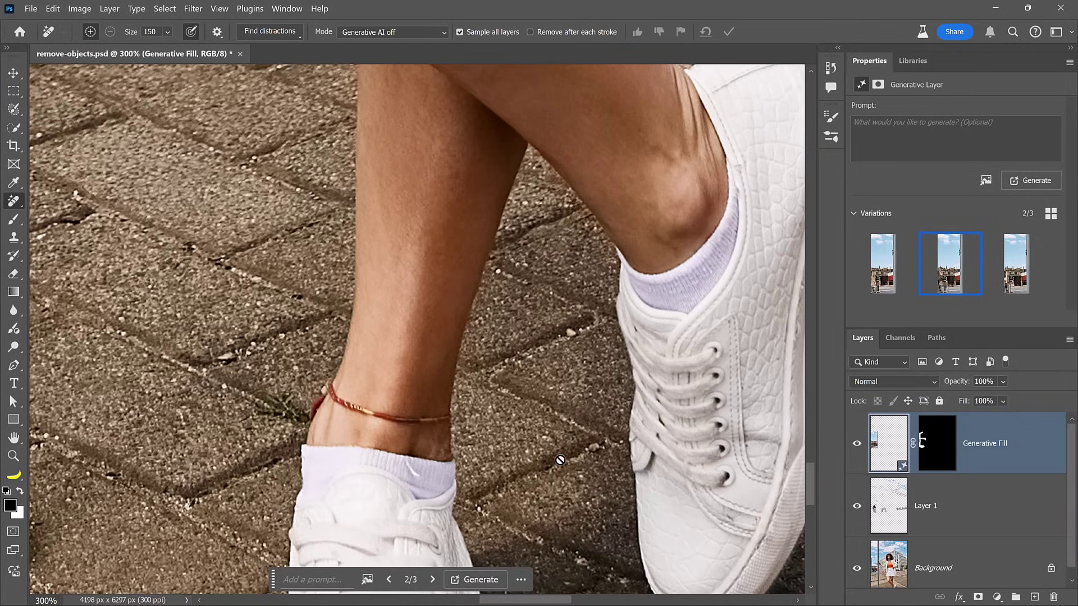
left_click(938, 507)
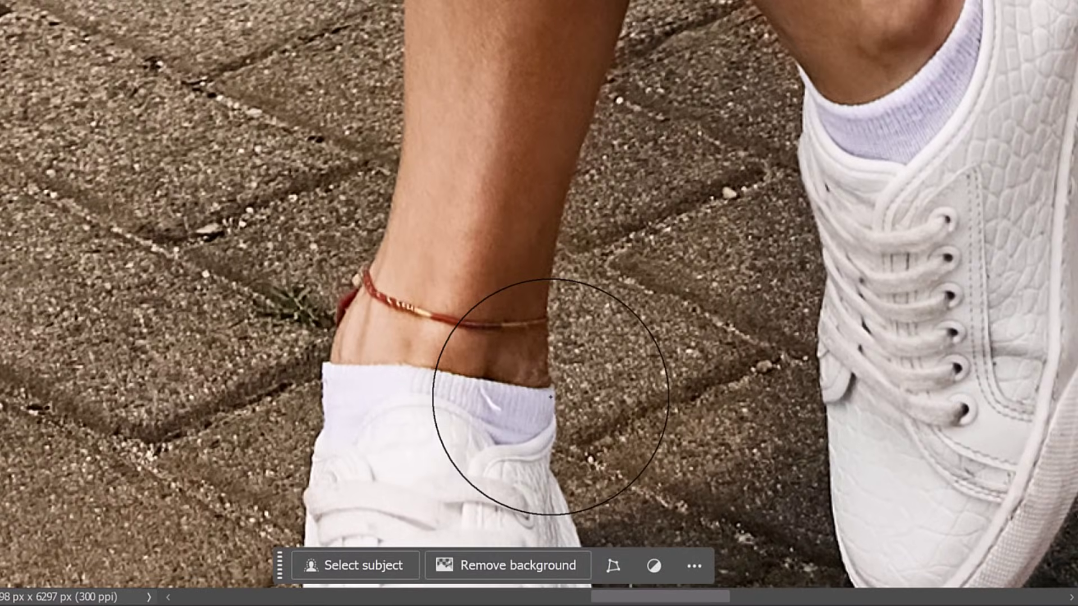
Reduce the Remove tool brush to size 10 and remove the small loose thread on the sock below the anklet
key("bracketleft")
key("bracketleft")
key("bracketleft")
key("bracketleft")
key("bracketleft")
key("bracketleft")
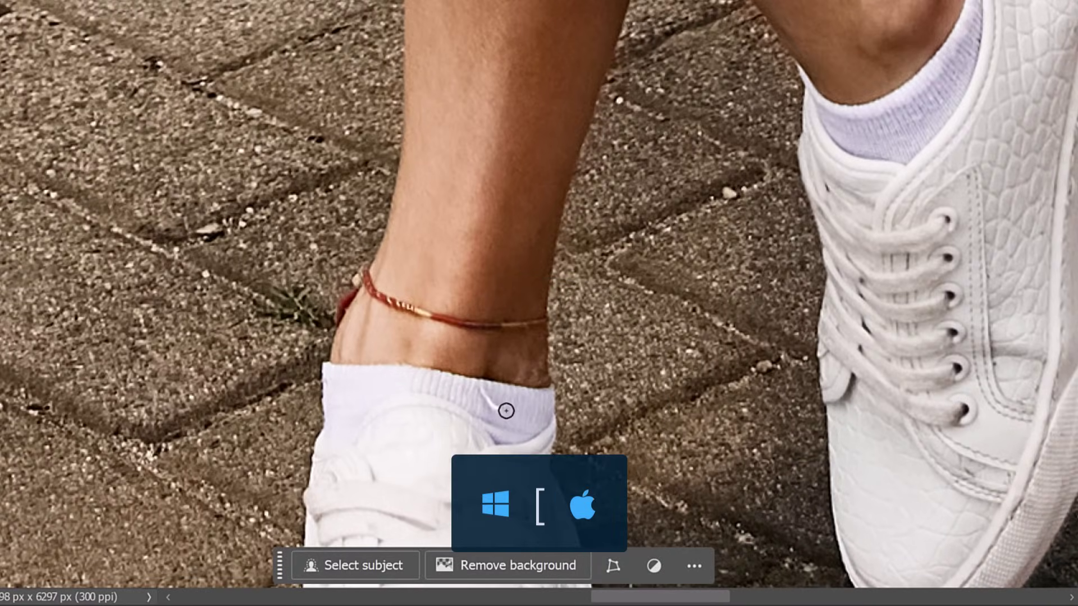
left_click_drag(499, 406, 487, 405)
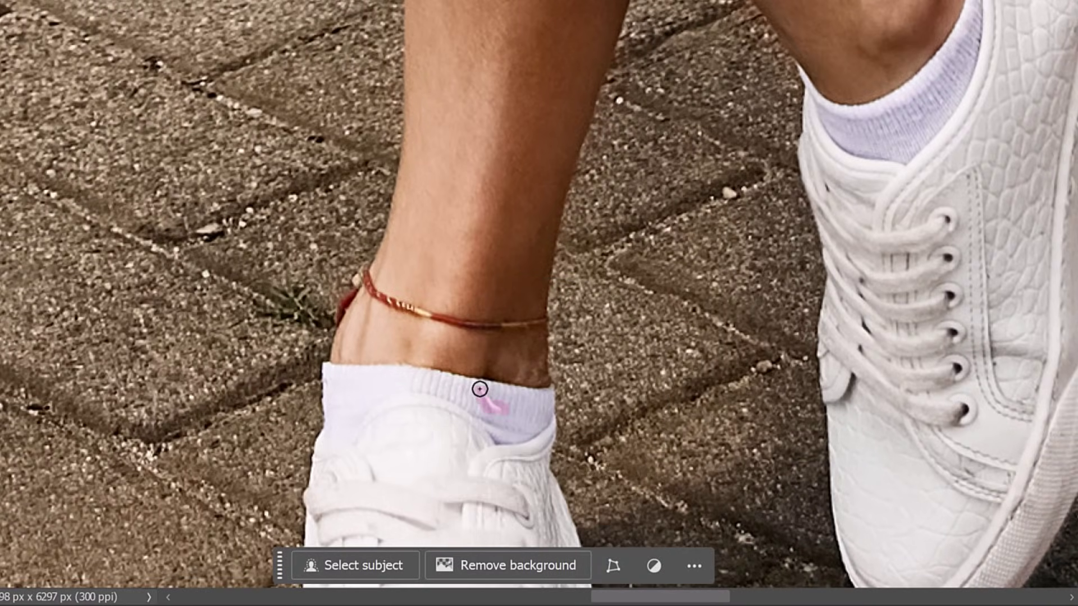
key("Return")
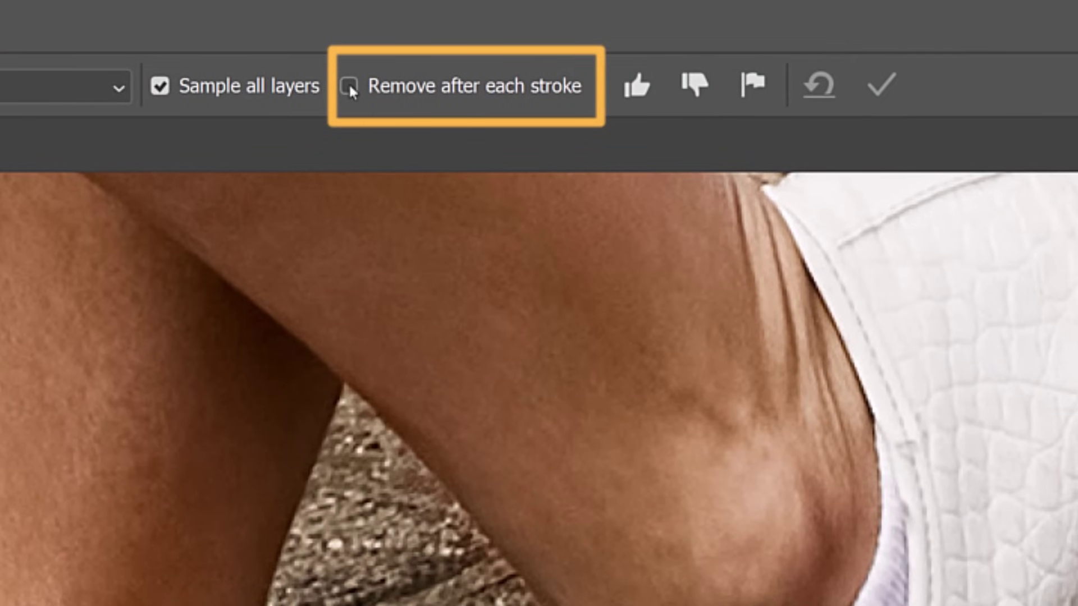
Turn on removal after each stroke and remove the small skin blemishes on the woman's legs, including the mark on the knee
left_click(348, 85)
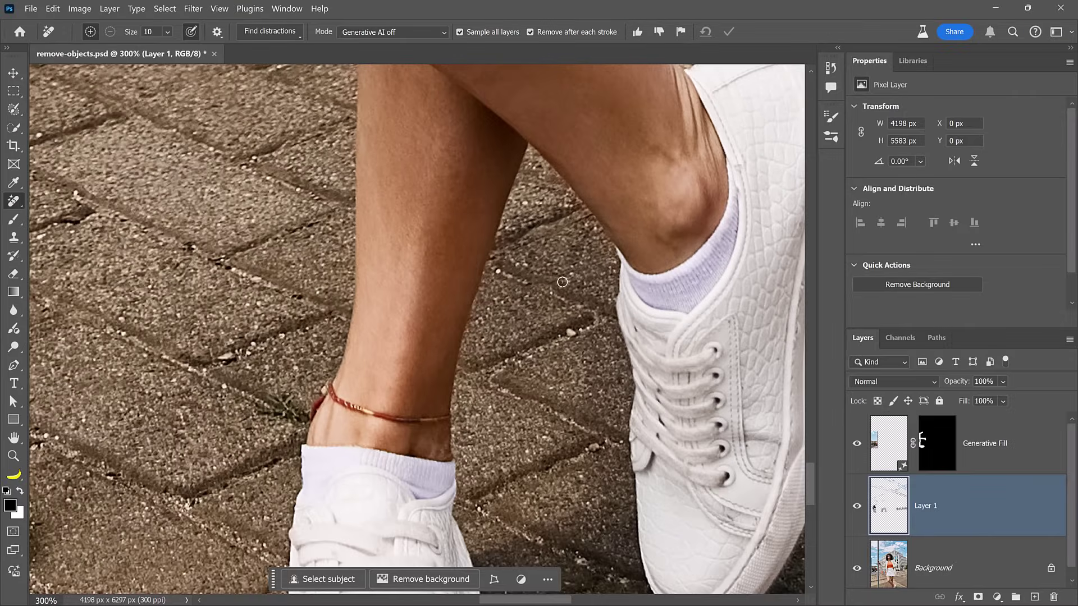
left_click_drag(562, 161, 568, 457)
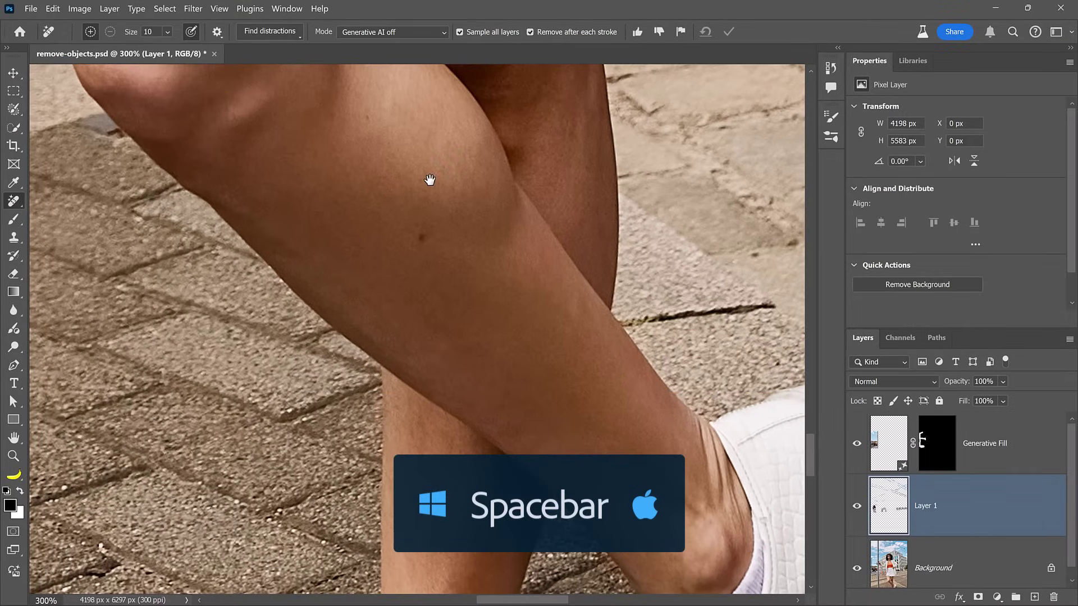
left_click_drag(429, 178, 477, 439)
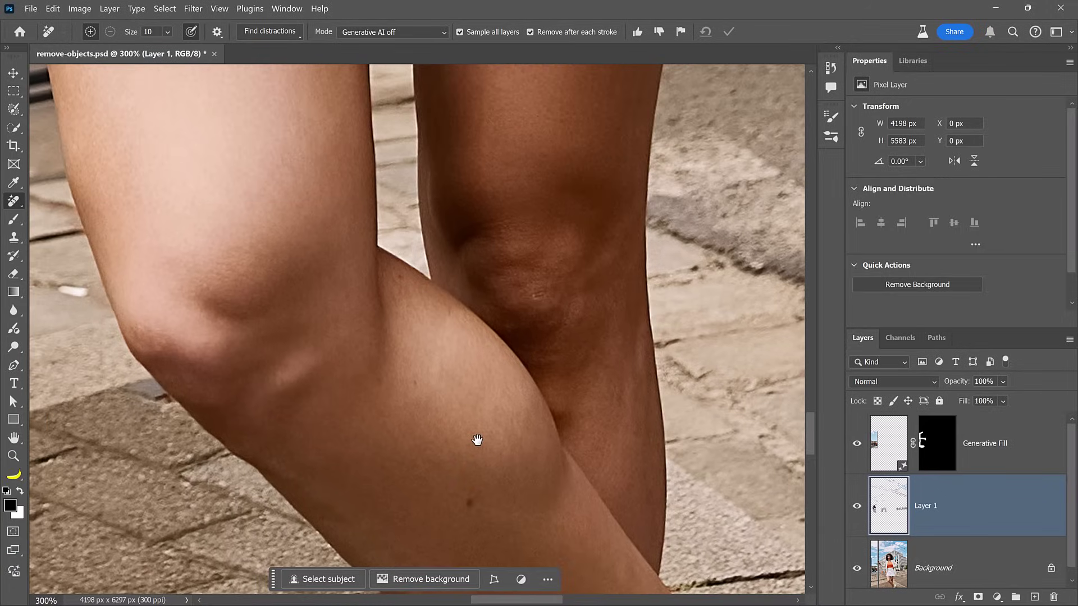
left_click_drag(528, 287, 530, 296)
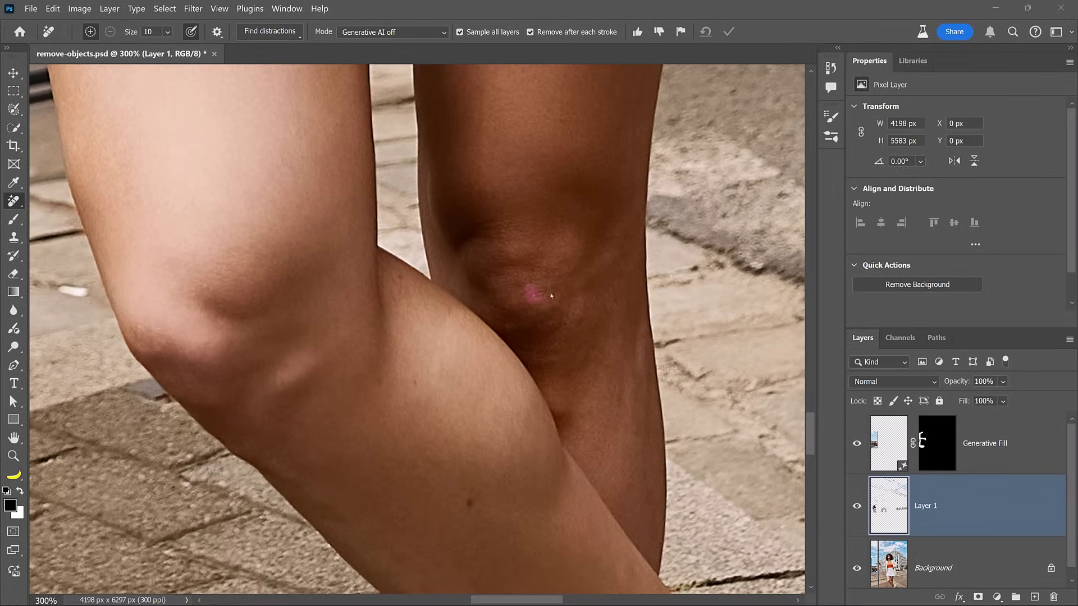
left_click_drag(528, 209, 558, 481)
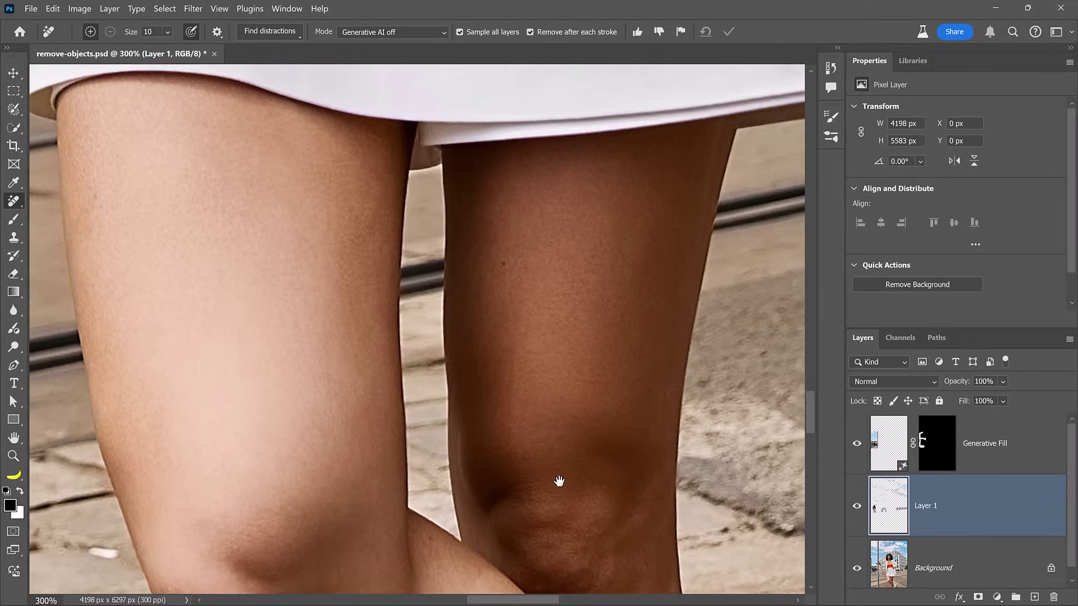
left_click_drag(525, 171, 522, 267)
Remove the small specks from the white skirt and brush away its fabric creases with the Remove tool at size 25
left_click_drag(420, 228, 474, 544)
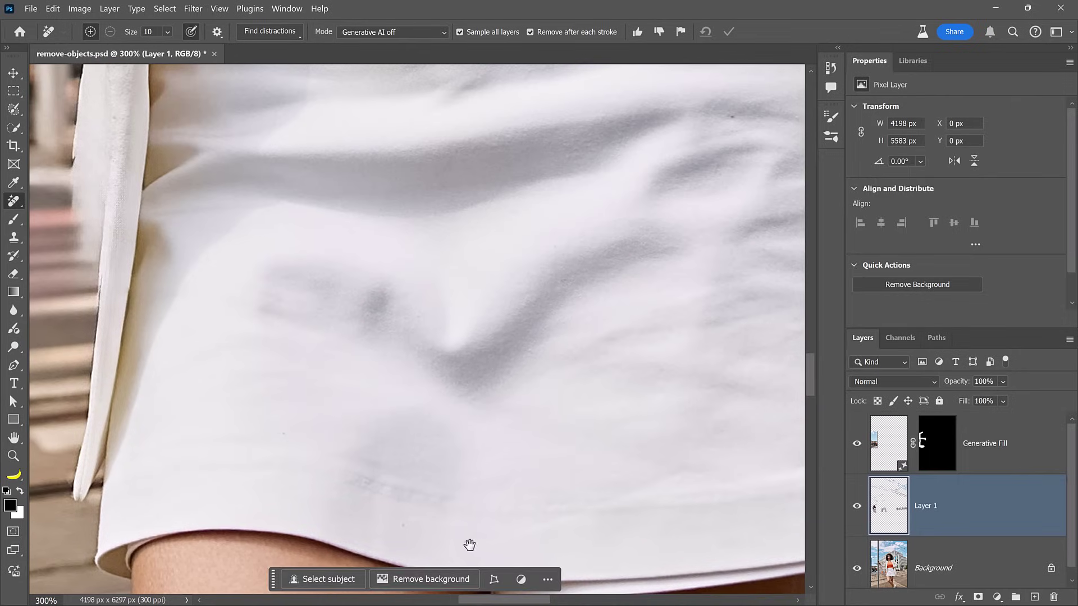
left_click(403, 524)
left_click(288, 435)
mouse_move(361, 409)
left_mouse_down()
mouse_move(344, 356)
mouse_move(395, 376)
mouse_move(400, 489)
left_mouse_up()
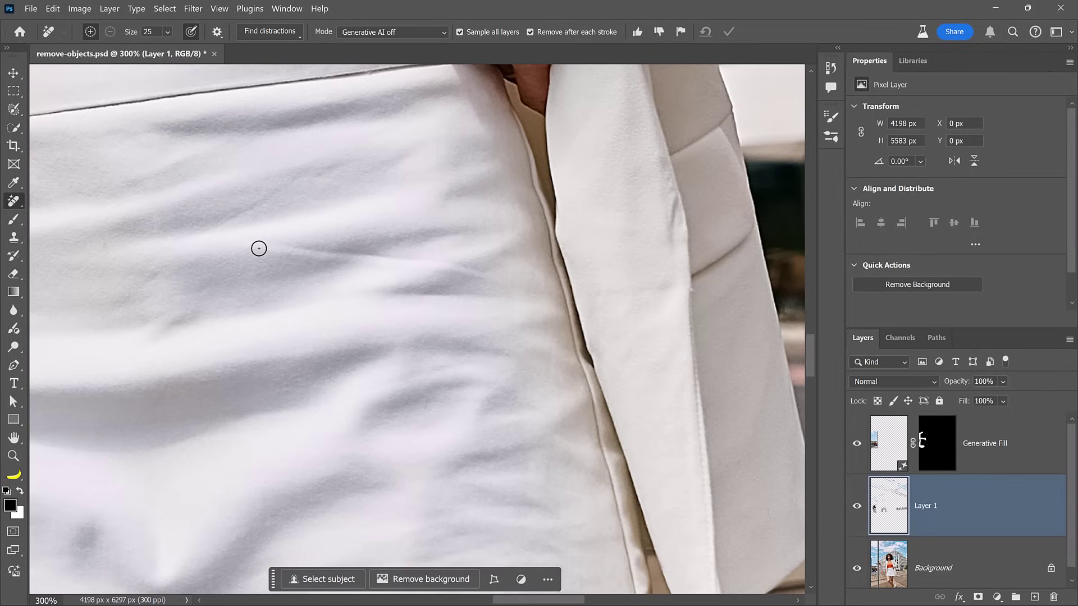
mouse_move(258, 248)
left_mouse_down()
mouse_move(464, 265)
mouse_move(508, 284)
left_mouse_up()
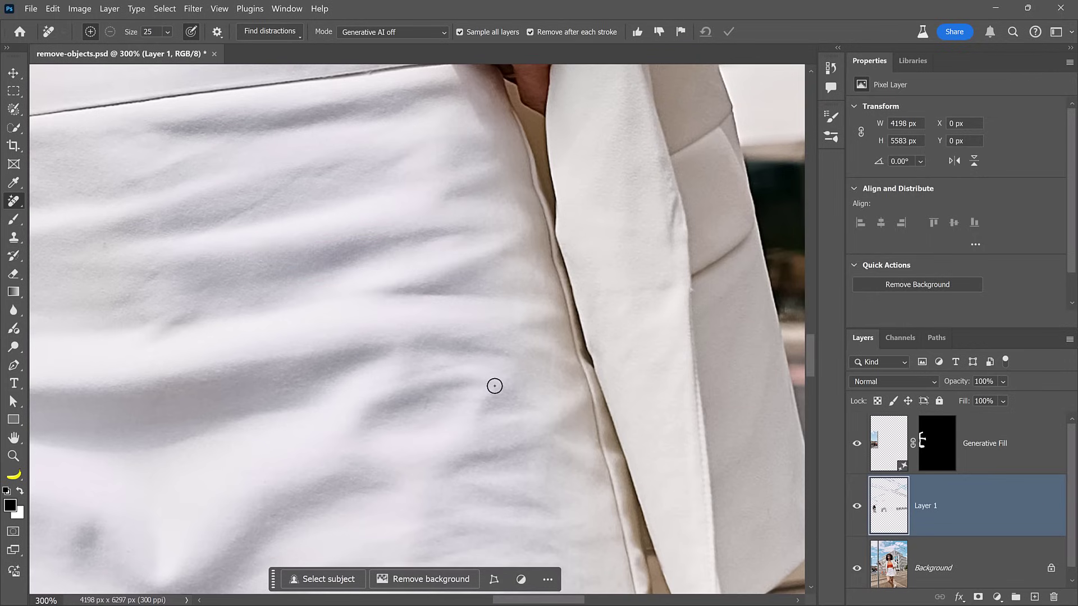
left_click_drag(296, 173, 214, 220)
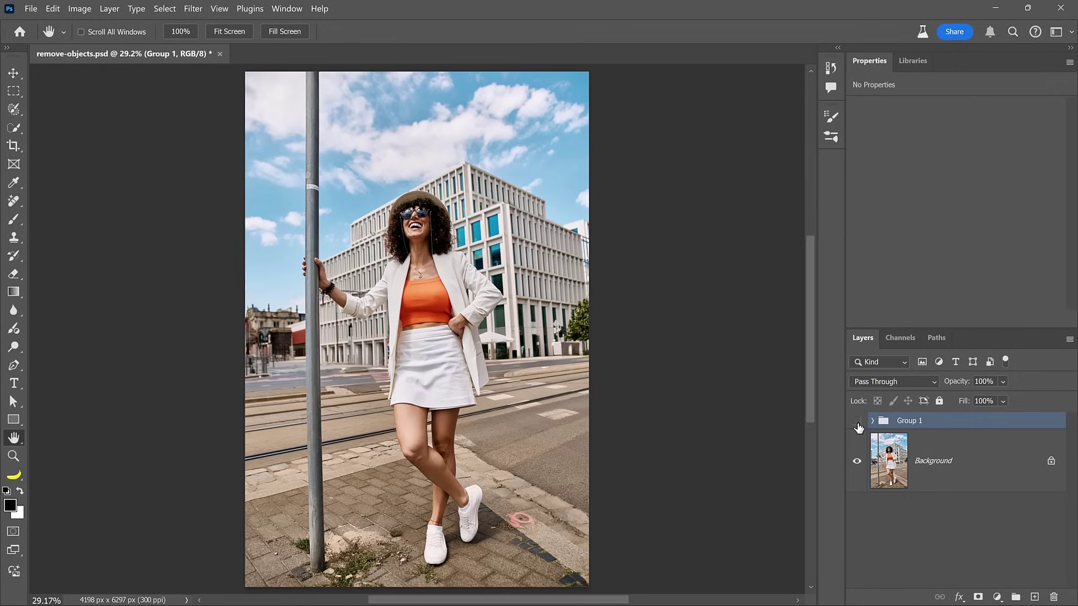
Compare the photo before and after retouching by toggling the visibility of Group 1
left_click(857, 422)
left_click(857, 422)
left_click(857, 422)
left_click(857, 422)
left_click(857, 422)
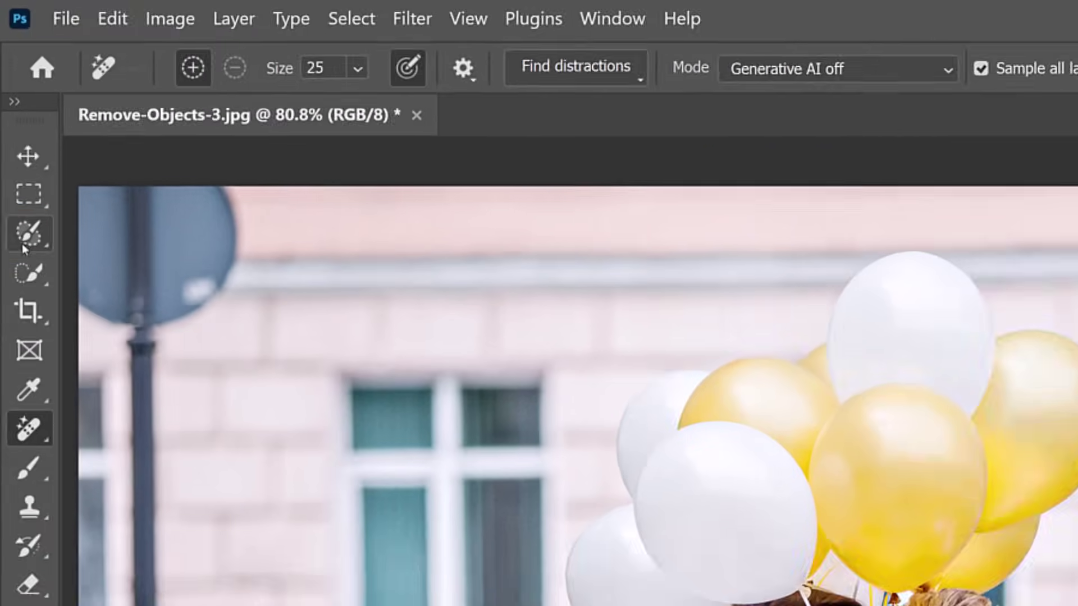
Select the street sign, its pole and the parked car in Remove-Objects-3.jpg with the Selection Brush at size 45
left_click(17, 112)
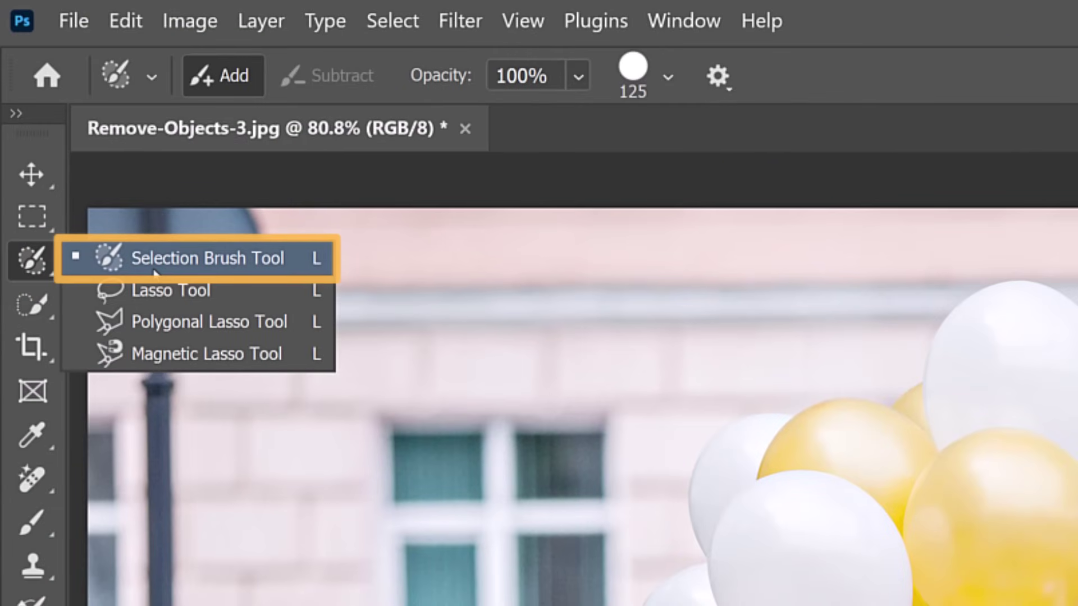
left_click(168, 259)
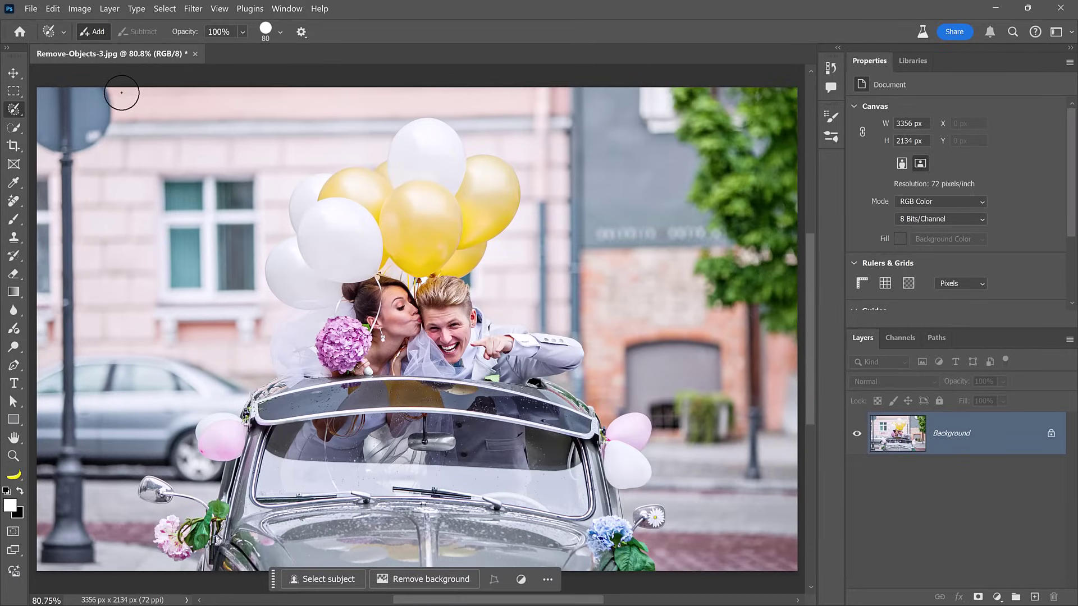
key("bracketleft")
key("bracketleft")
key("bracketleft")
key("bracketleft")
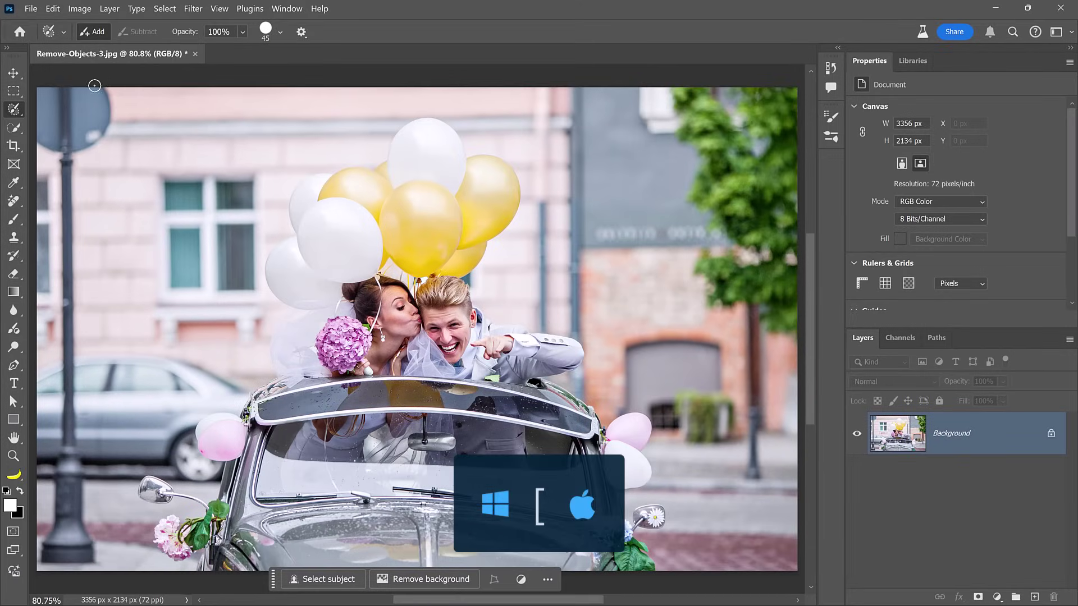
mouse_move(41, 132)
left_mouse_down()
mouse_move(52, 154)
mouse_move(57, 334)
mouse_move(35, 387)
mouse_move(36, 471)
left_mouse_up()
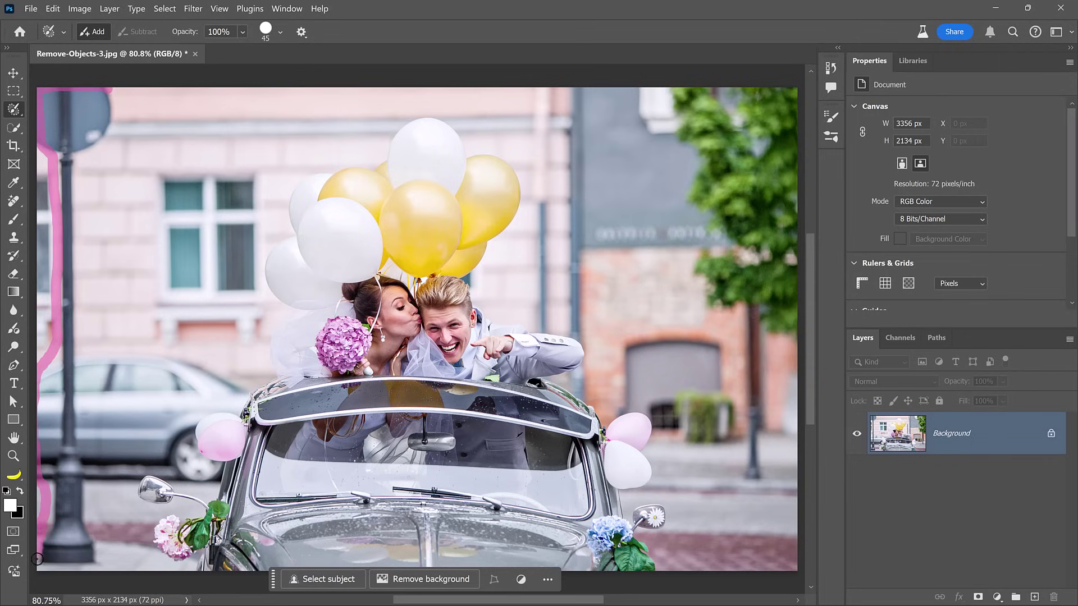
mouse_move(91, 571)
left_mouse_down()
mouse_move(96, 505)
mouse_move(151, 477)
mouse_move(185, 482)
left_mouse_up()
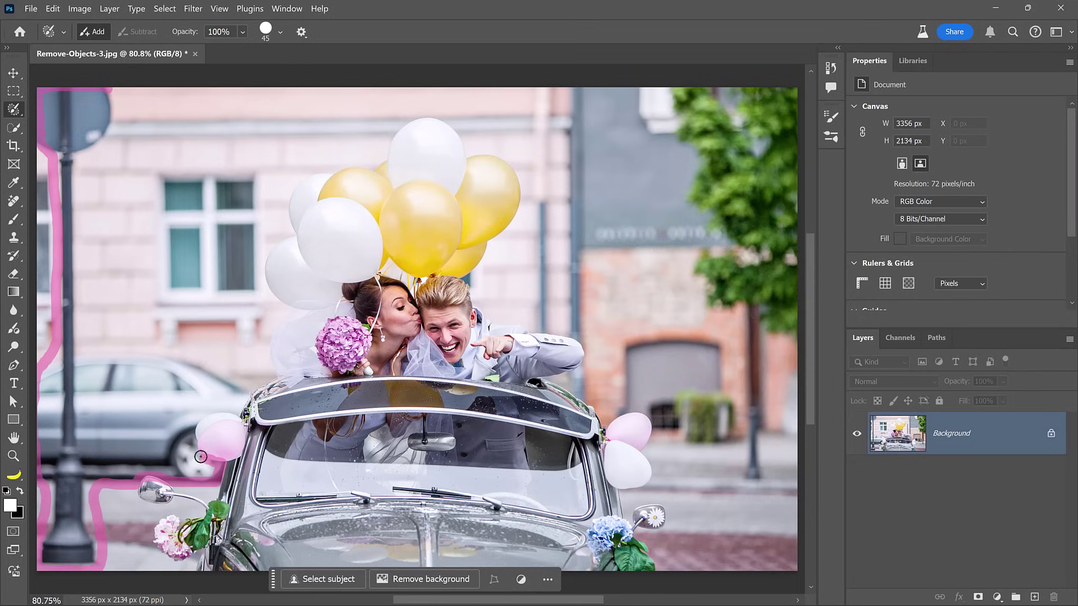
mouse_move(234, 416)
left_mouse_down()
mouse_move(253, 390)
mouse_move(219, 367)
mouse_move(96, 336)
mouse_move(86, 181)
mouse_move(111, 150)
mouse_move(97, 79)
left_mouse_up()
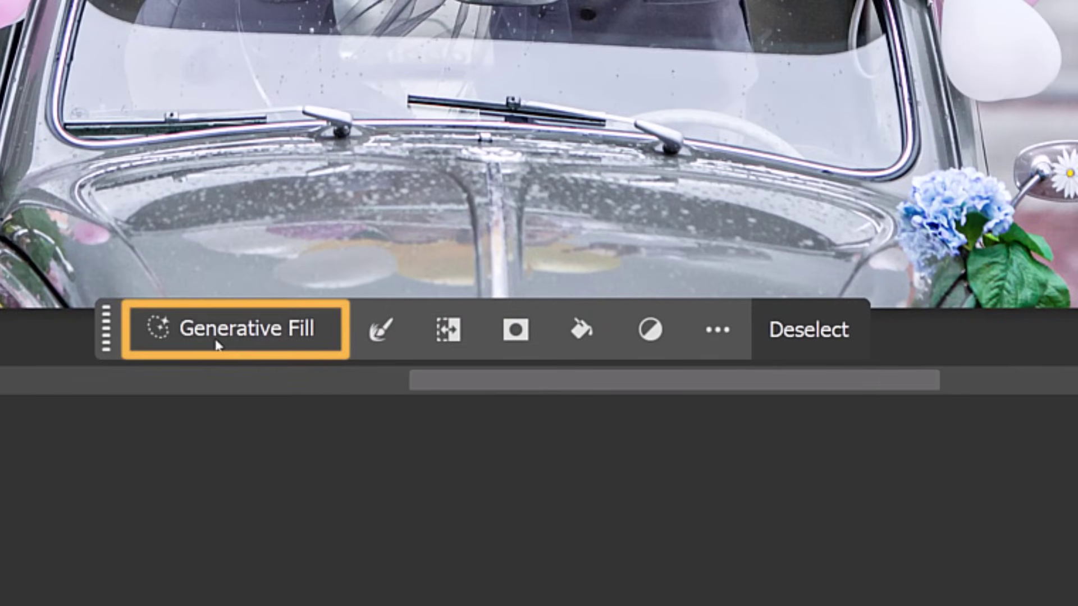
Remove the selected sign, pole and car with a promptless Generative Fill and keep the third variation
left_click(218, 343)
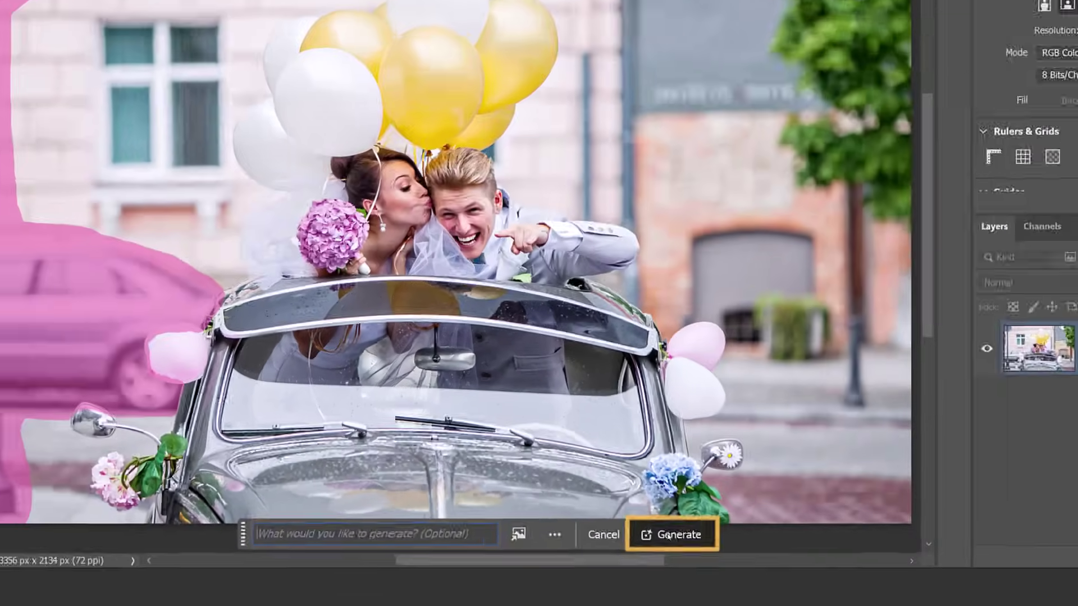
left_click(668, 536)
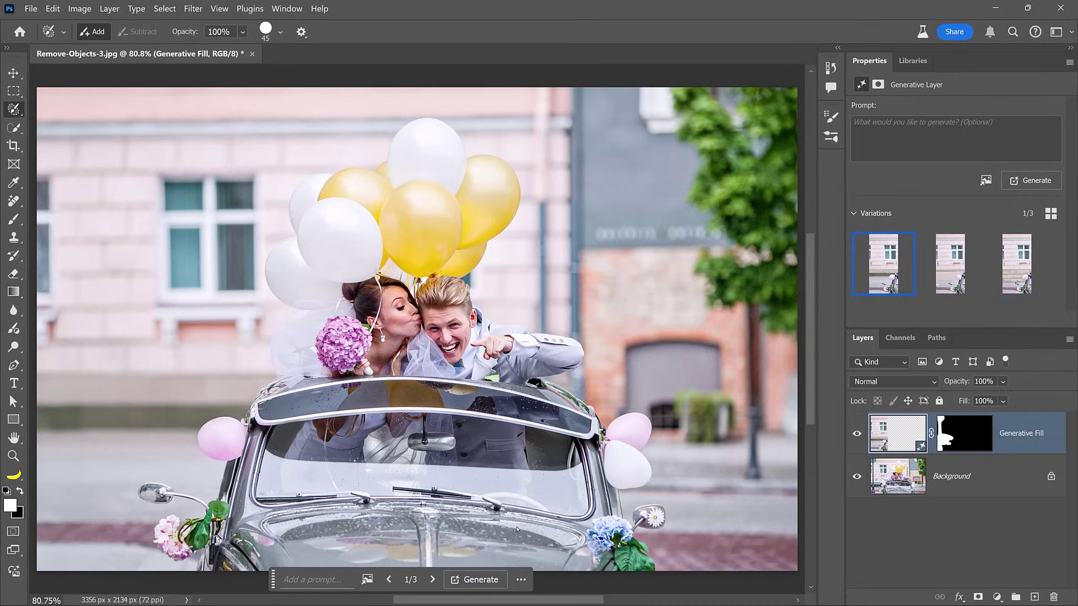
left_click(432, 580)
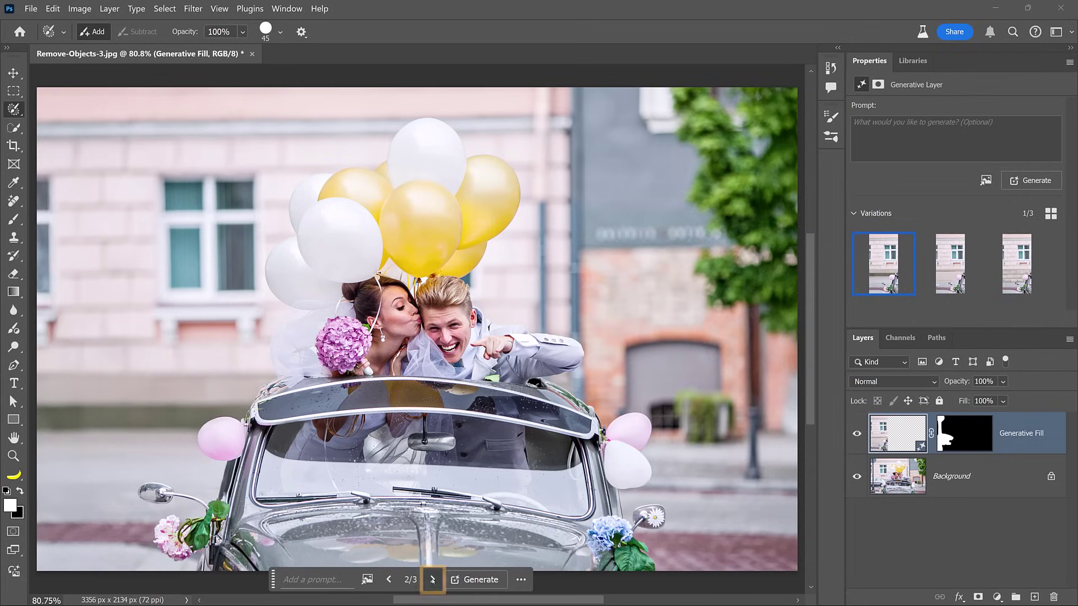
left_click(433, 580)
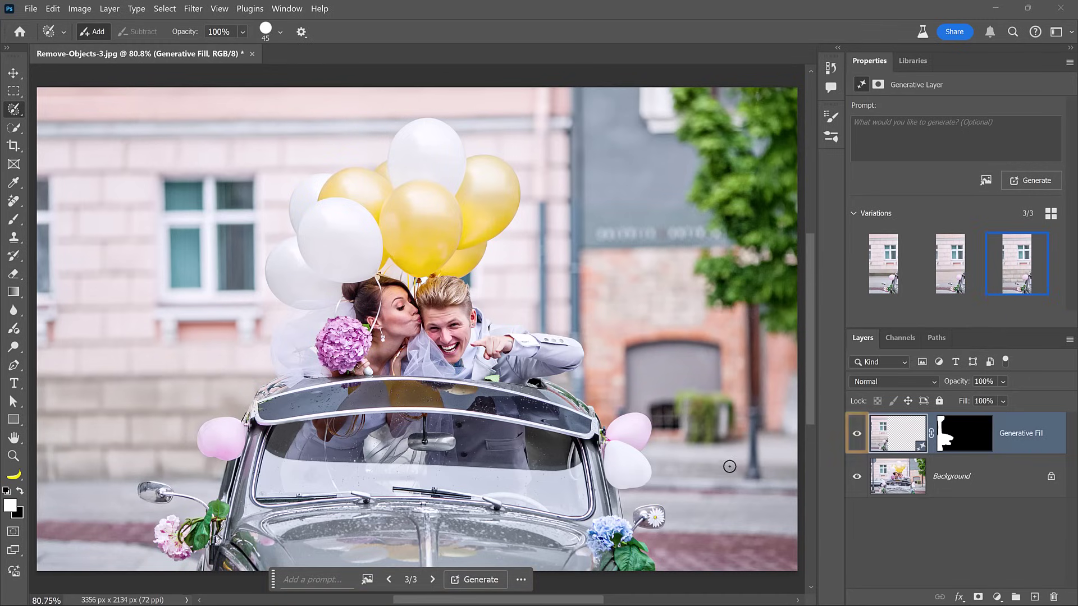
Compare the wedding photo before and after by toggling the visibility of the Generative Fill layer
left_click(857, 434)
left_click(857, 434)
left_click(857, 434)
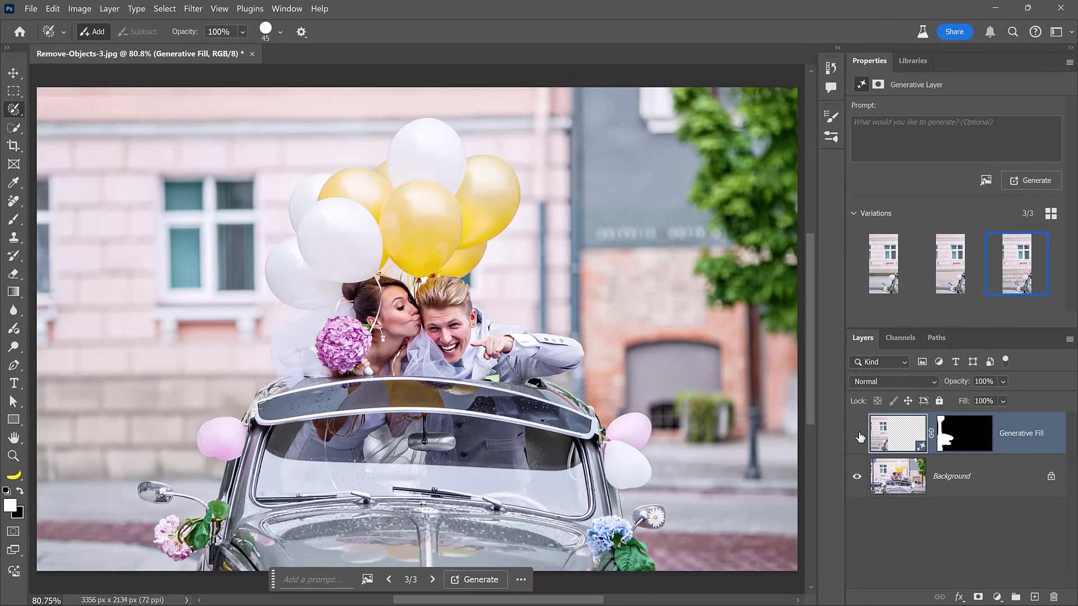
left_click(857, 434)
left_click(856, 433)
left_click(857, 434)
Paint on the Generative Fill layer mask with the Brush tool to restore the original side mirror edge and the balloons beside the windshield
left_click(964, 434)
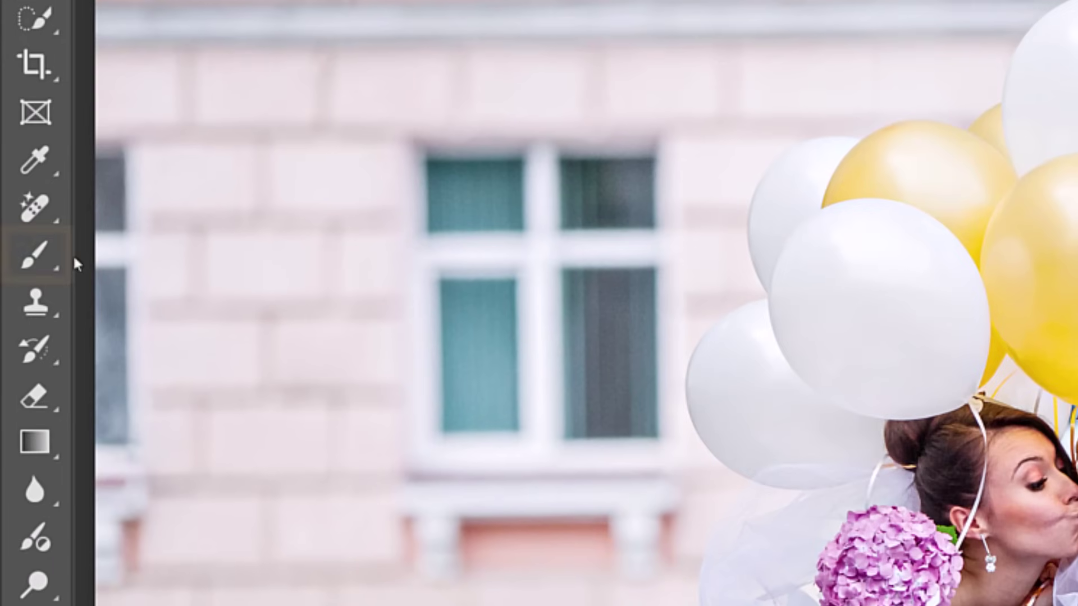
right_click(14, 219)
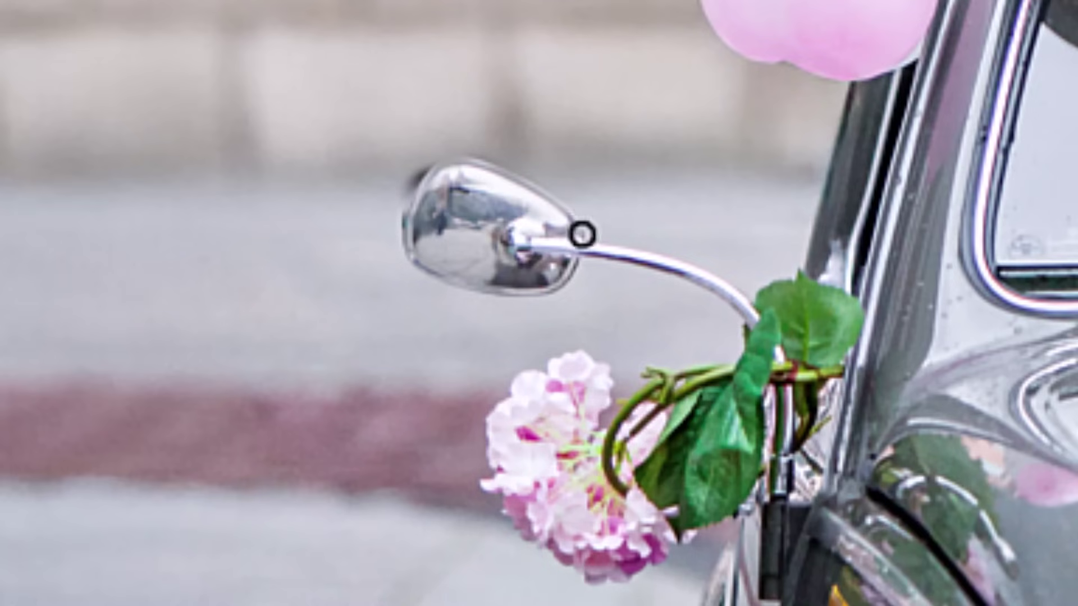
mouse_move(583, 233)
left_mouse_down()
mouse_move(551, 181)
mouse_move(452, 151)
left_mouse_up()
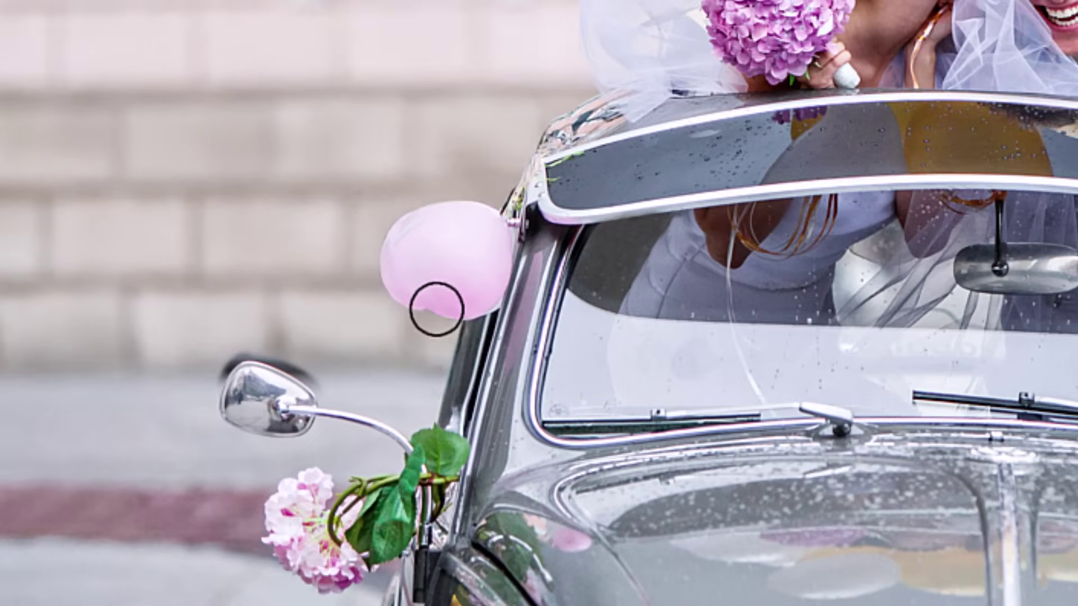
key("bracketright")
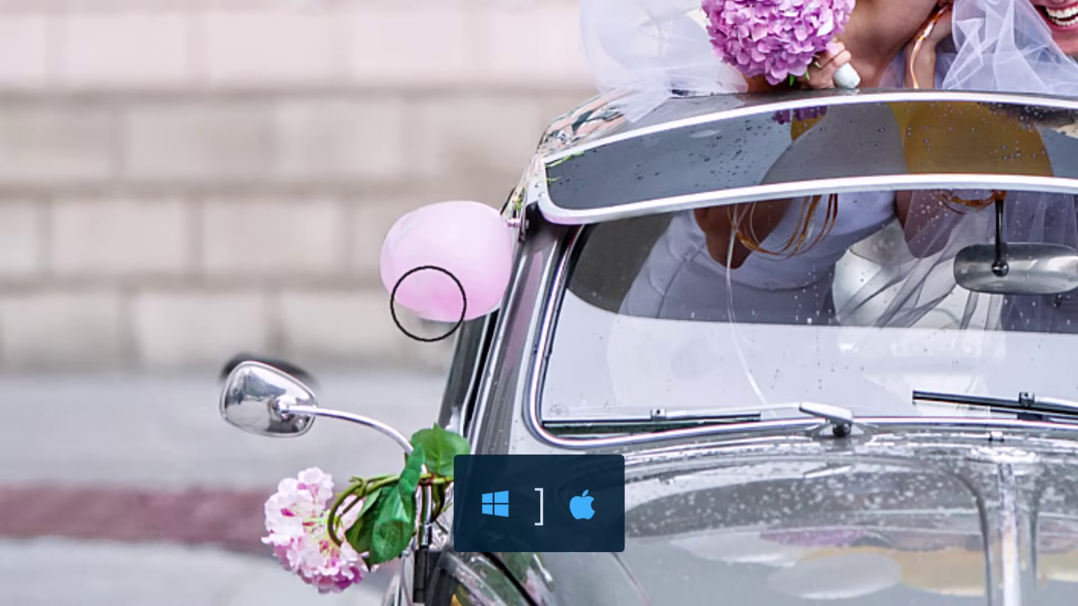
mouse_move(374, 275)
left_mouse_down()
mouse_move(372, 246)
mouse_move(390, 227)
mouse_move(434, 205)
mouse_move(499, 221)
mouse_move(471, 208)
mouse_move(424, 237)
mouse_move(487, 225)
mouse_move(547, 154)
mouse_move(513, 248)
mouse_move(483, 183)
left_mouse_up()
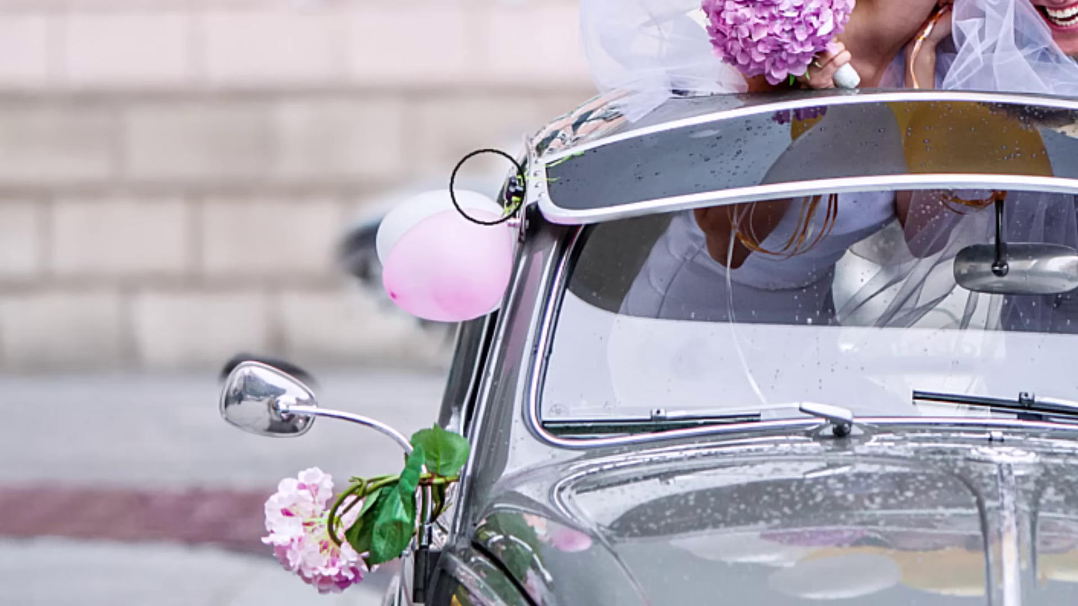
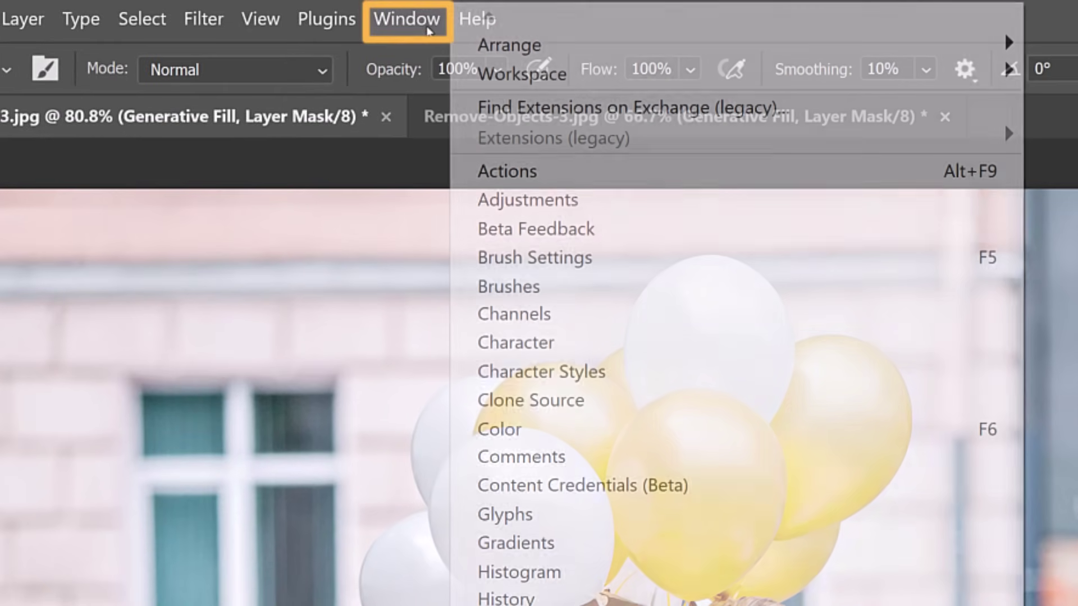
Arrange the two Remove-Objects-3.jpg windows as 2-up Vertical and magnify the 80.8% one to 300% on the side mirror
mouse_move(611, 38)
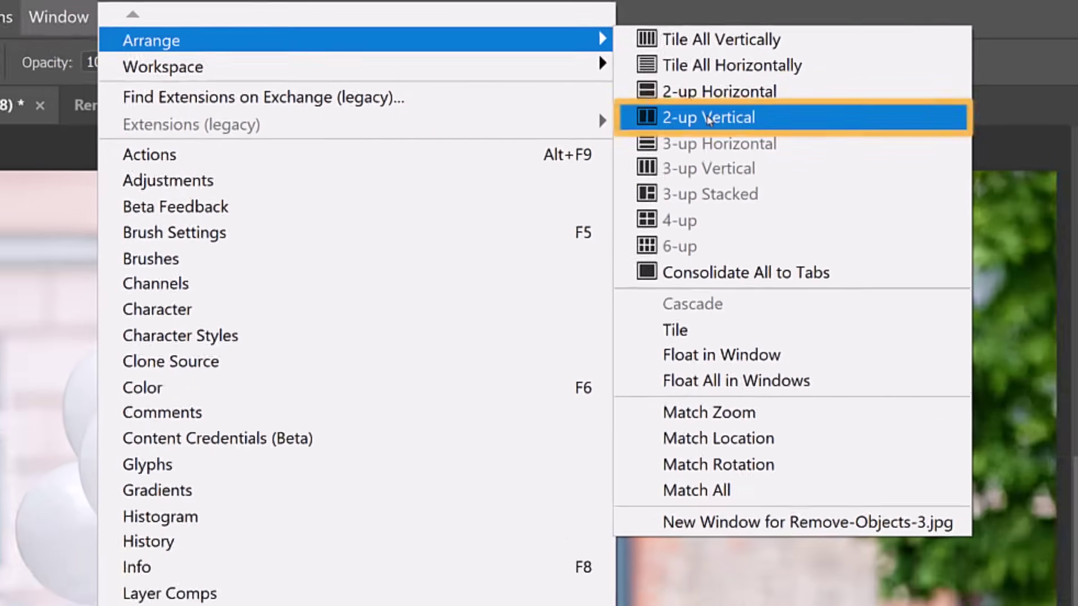
left_click(901, 129)
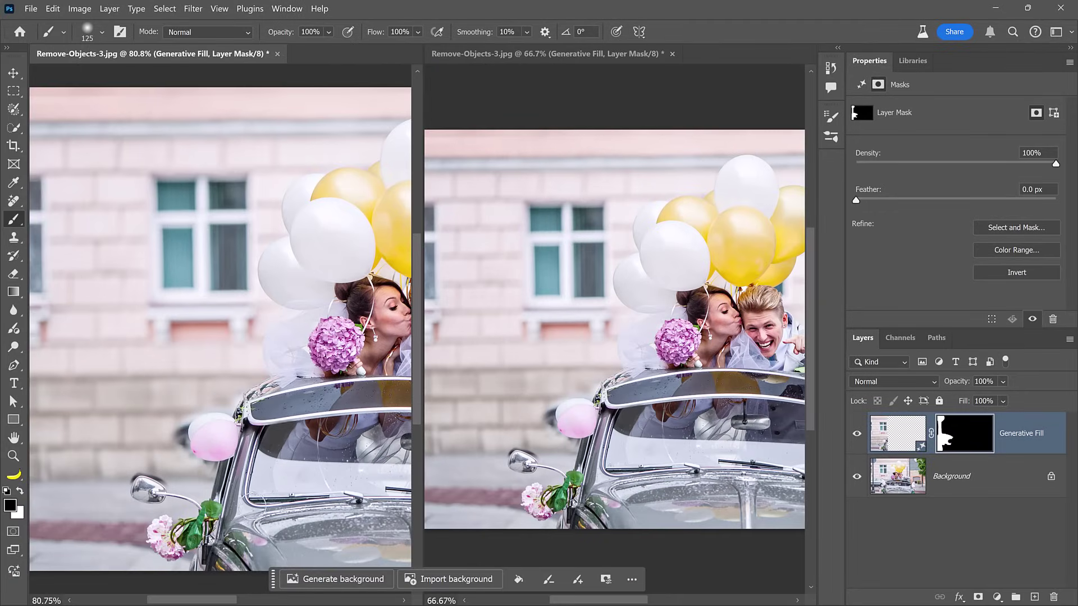
key("z")
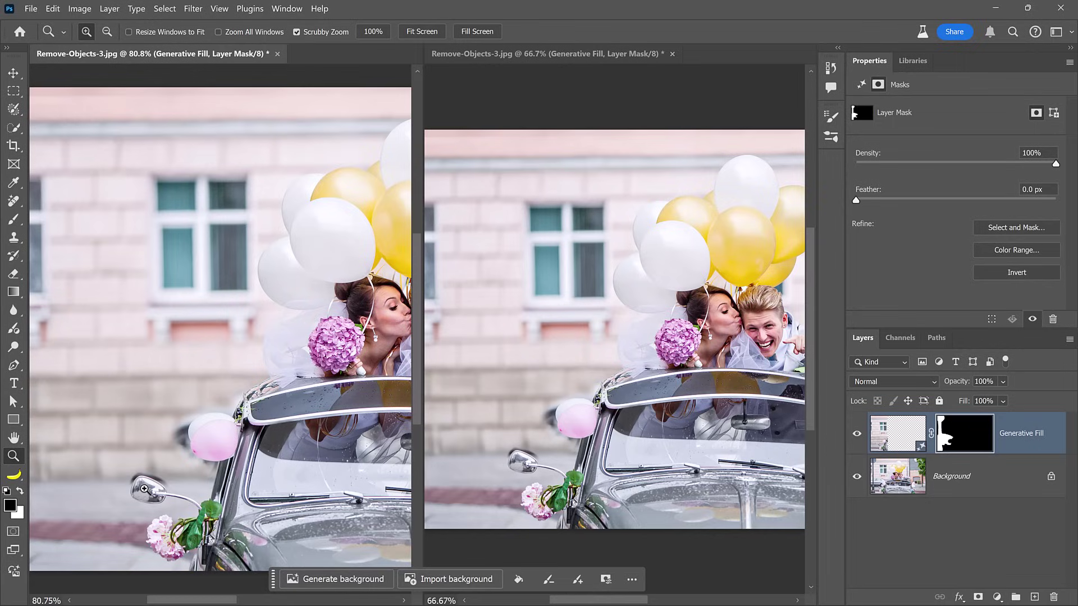
left_click(147, 489)
left_click(146, 490)
left_click(145, 489)
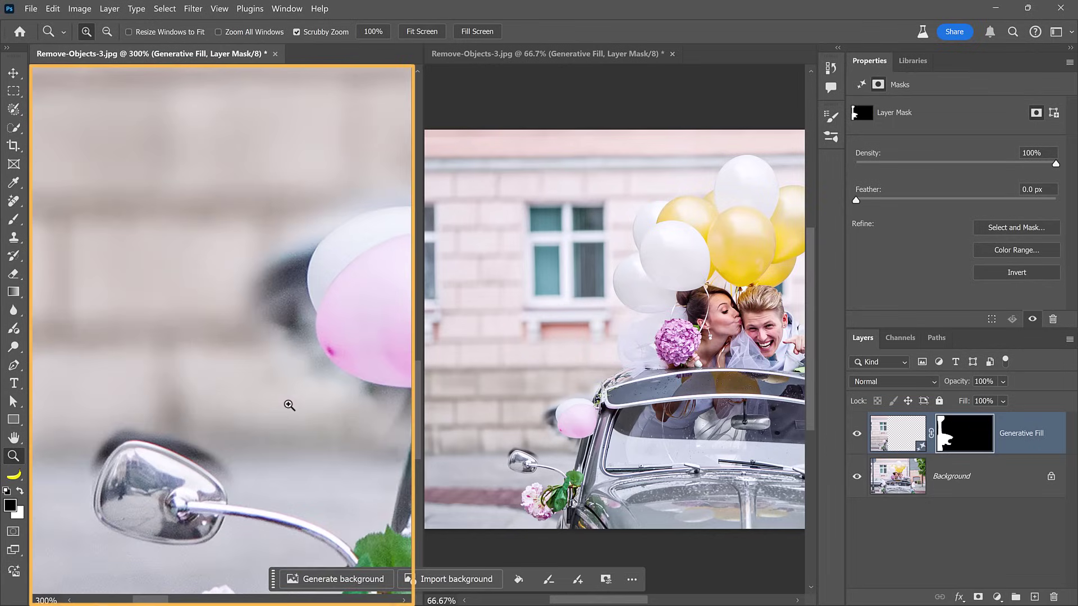
left_click_drag(313, 380, 366, 225)
Paint white on the Generative Fill layer mask with a size 10 brush to hide the dark car remnants along the side mirror's upper edge
key("b")
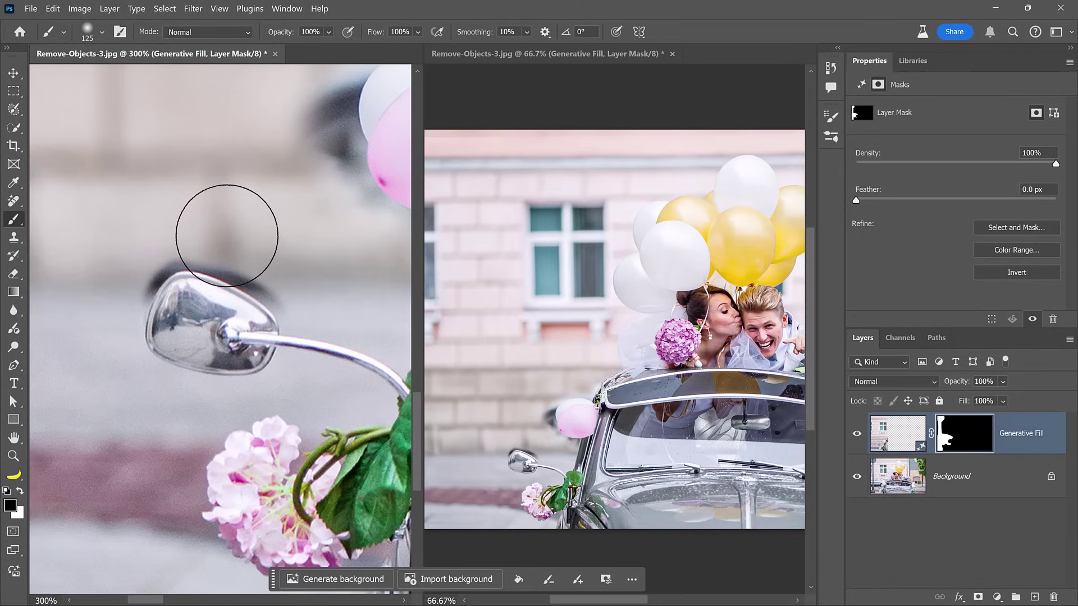
key("bracketleft")
key("bracketleft")
key("bracketleft")
key("bracketleft")
key("bracketleft")
key("bracketleft")
key("bracketleft")
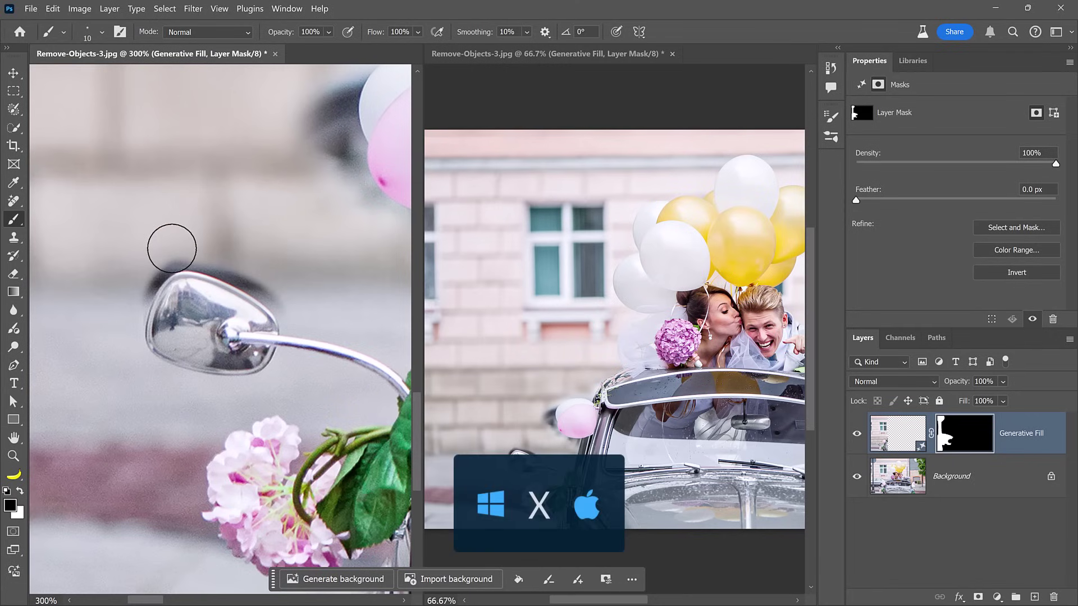
key("x")
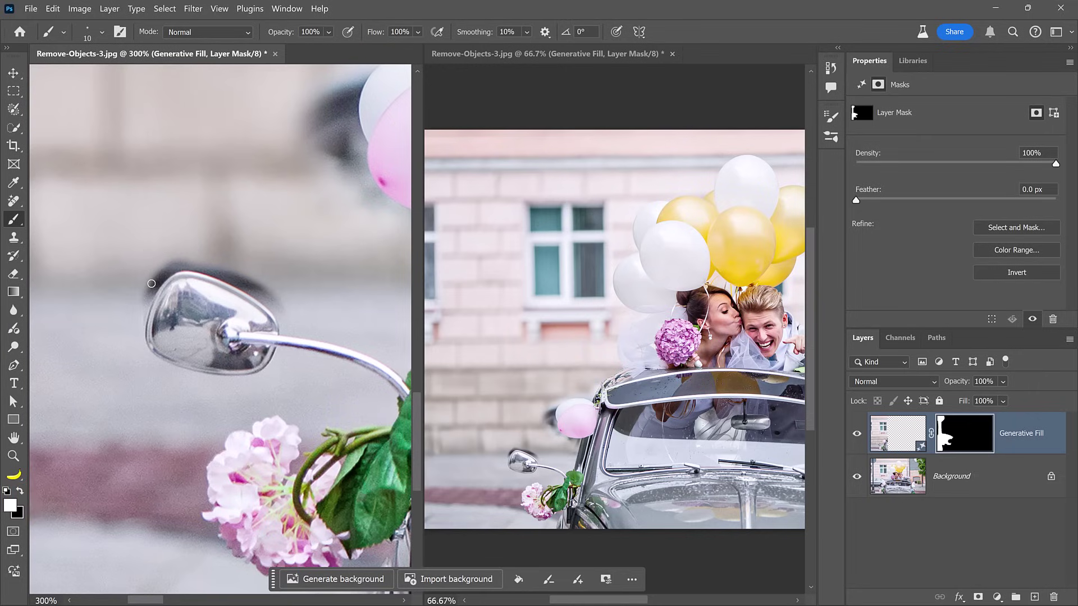
mouse_move(151, 283)
left_mouse_down()
mouse_move(179, 265)
mouse_move(134, 331)
mouse_move(151, 284)
mouse_move(139, 313)
mouse_move(179, 263)
mouse_move(147, 299)
mouse_move(164, 272)
left_mouse_up()
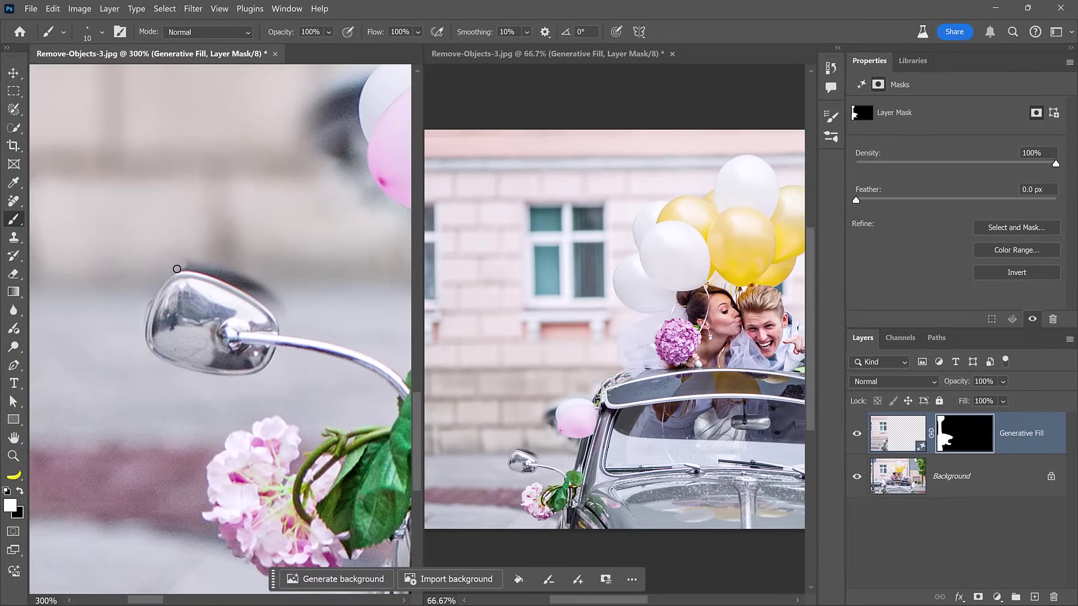
left_click(243, 286, "shift")
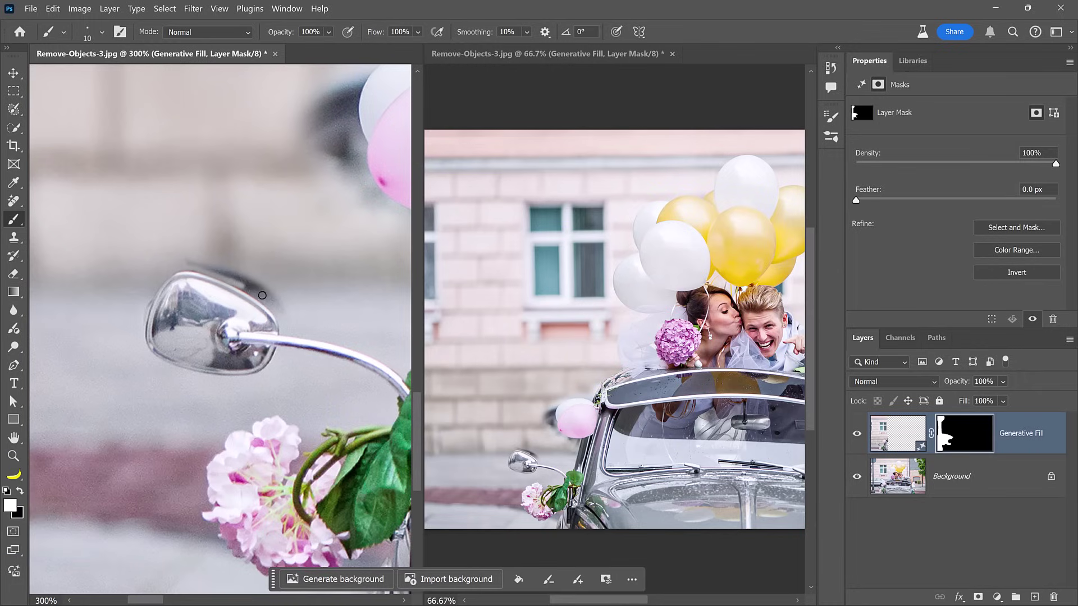
left_click_drag(262, 299, 285, 329)
mouse_move(280, 306)
left_mouse_down()
mouse_move(250, 281)
mouse_move(277, 296)
mouse_move(182, 266)
mouse_move(230, 266)
mouse_move(174, 255)
mouse_move(240, 278)
left_mouse_up()
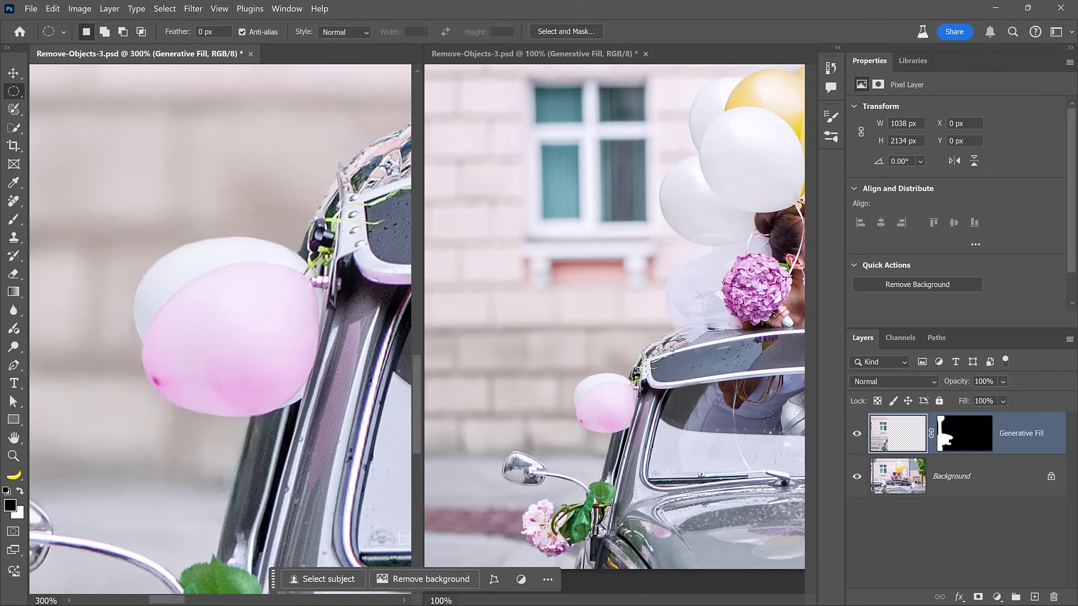
Close the 300% window of Remove-Objects-3.psd and save the document
left_click(252, 54)
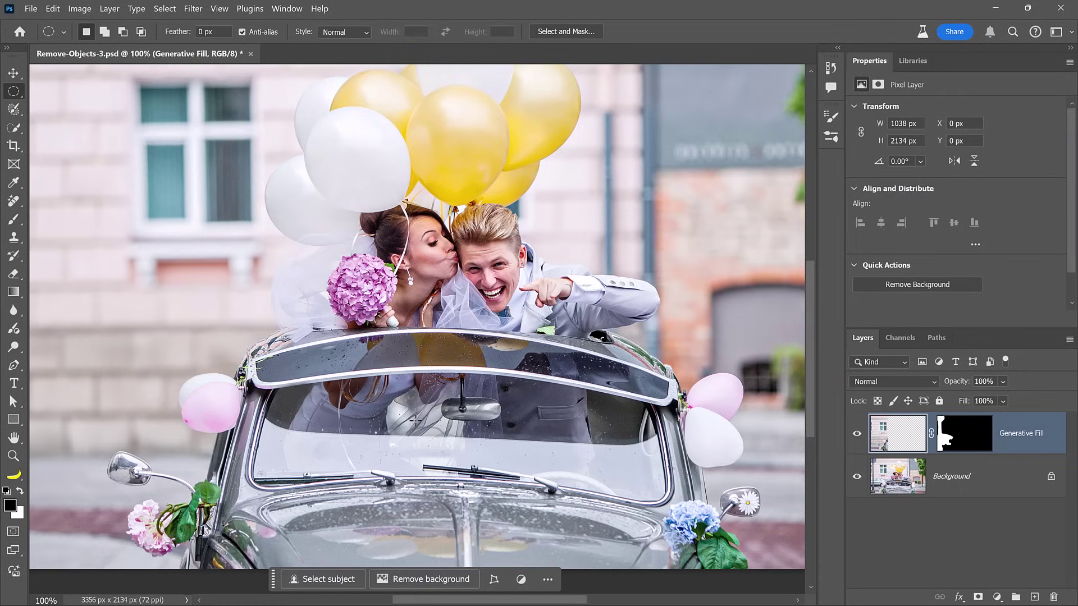
key("ctrl+s")
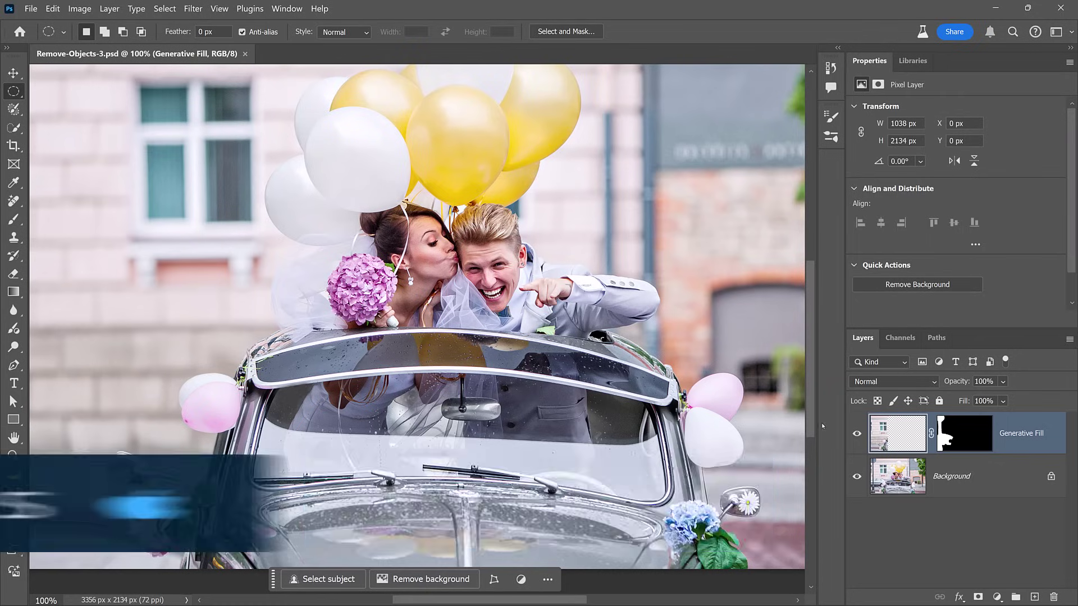
Compare the retouched wedding photo with the original by repeatedly toggling the visibility of the Generative Fill layer
left_click(856, 433)
left_click(856, 433)
left_click(856, 433)
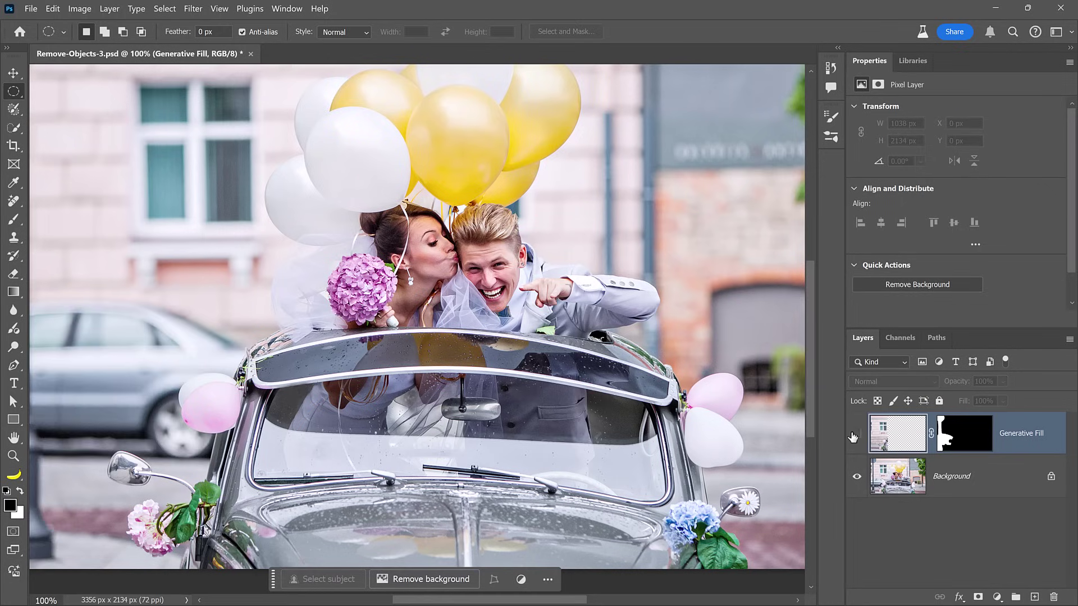
left_click(856, 433)
left_click(856, 434)
left_click(856, 434)
left_click(856, 434)
left_click(856, 433)
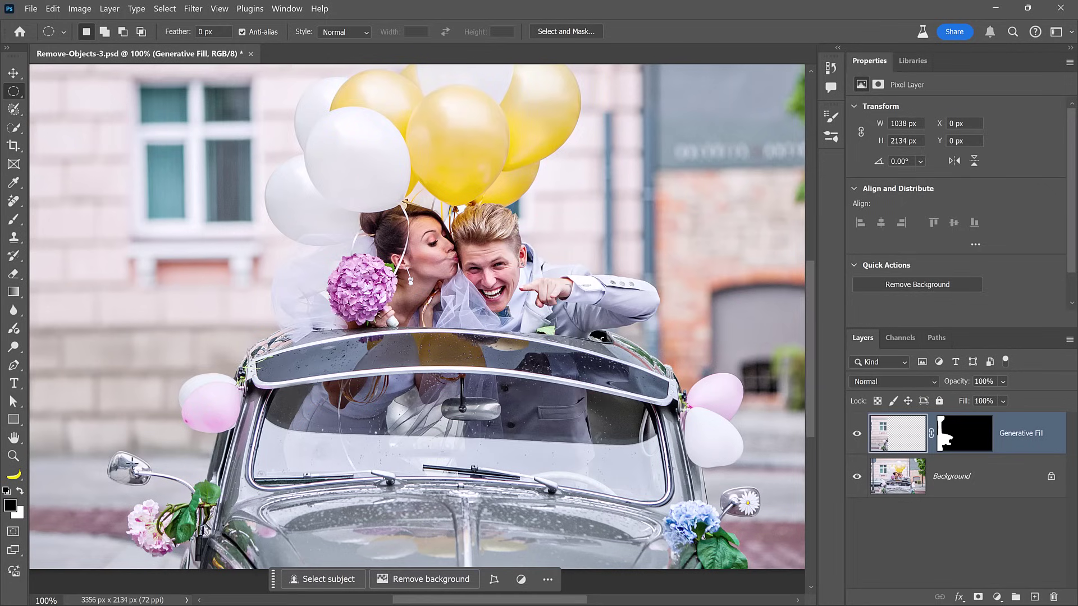